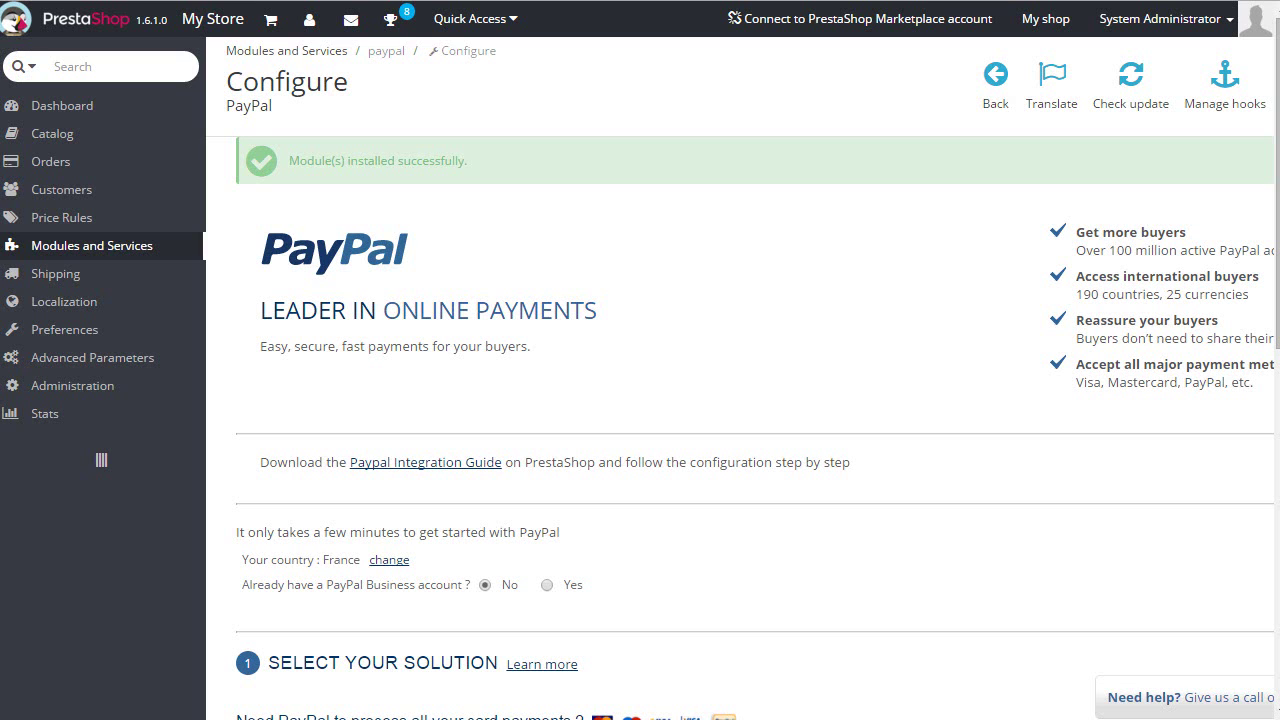
Answer Yes to 'Already have a PayPal Business account?' and scroll to section 3's API credential fields
scroll(527, 349, "down", 7)
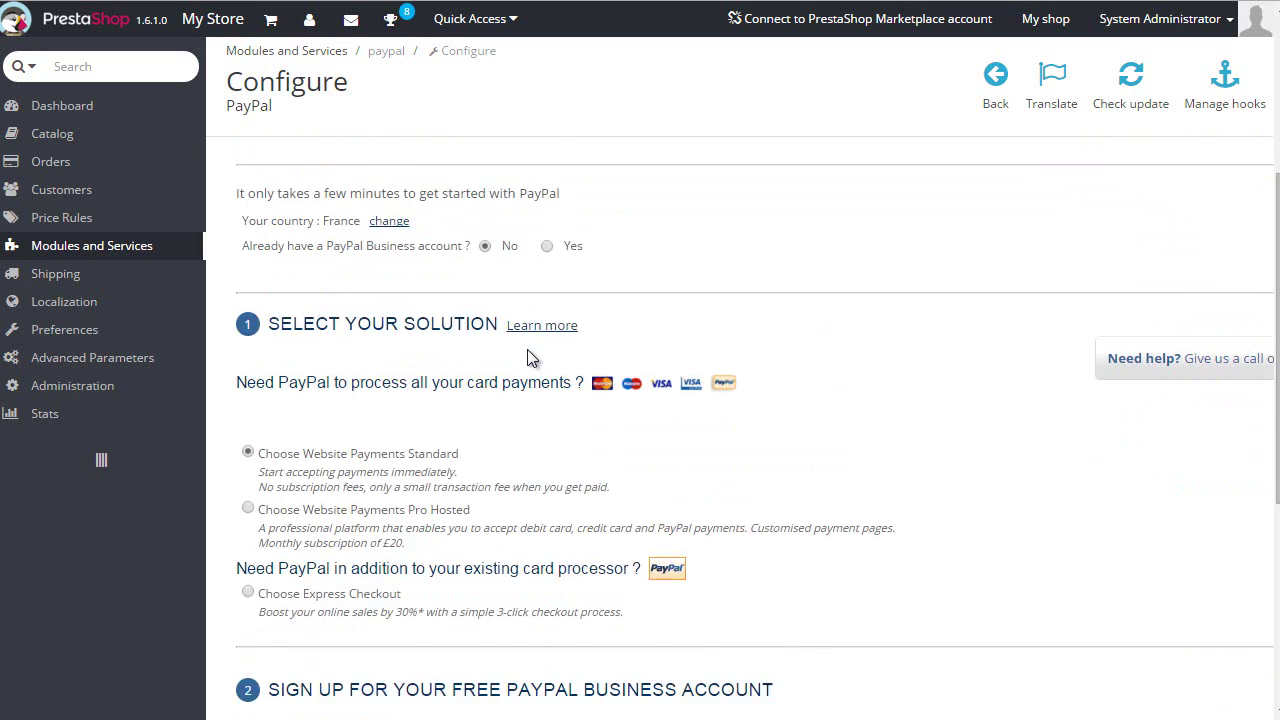
scroll(560, 446, "up", 8)
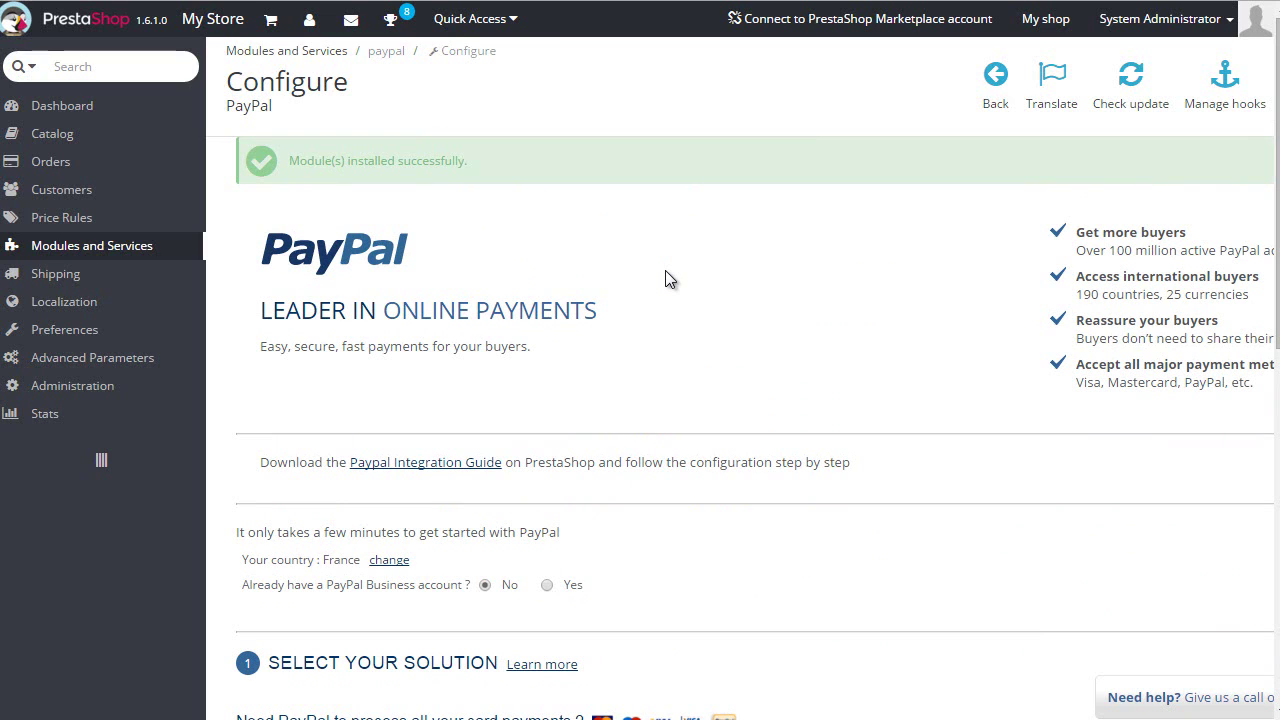
scroll(660, 283, "down", 3)
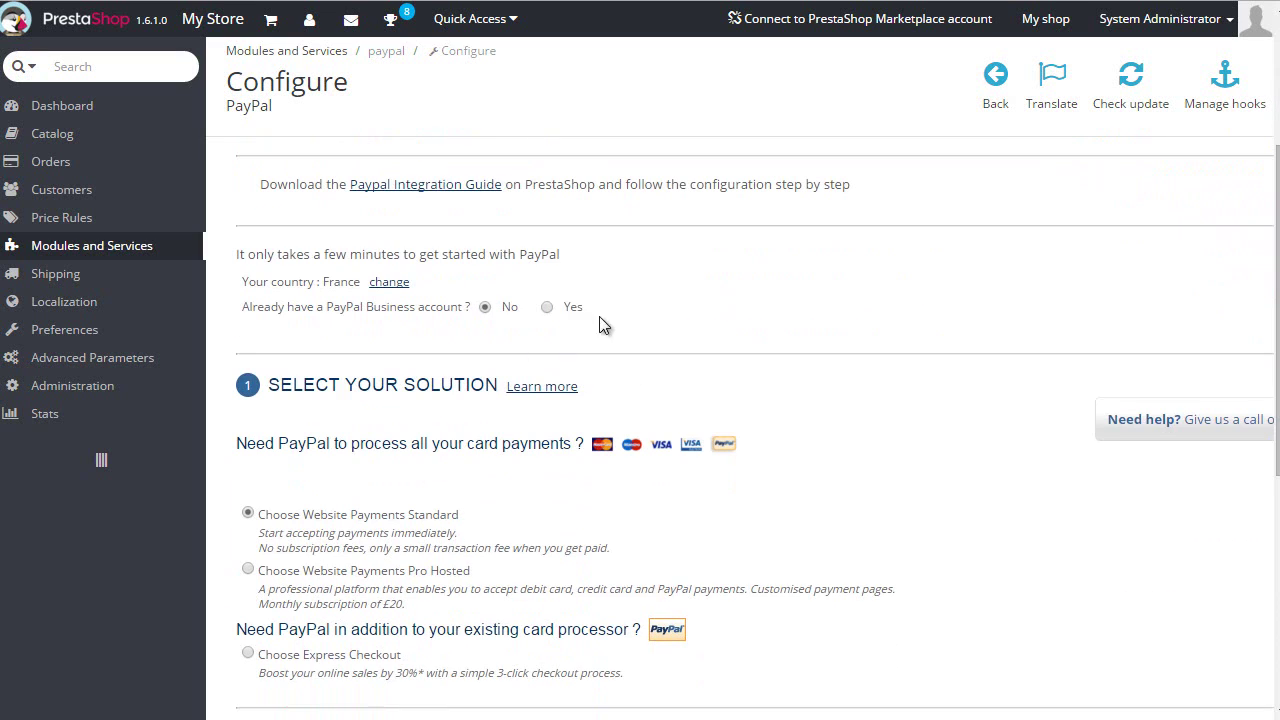
left_click(547, 307)
scroll(516, 303, "down", 4)
scroll(532, 453, "down", 2)
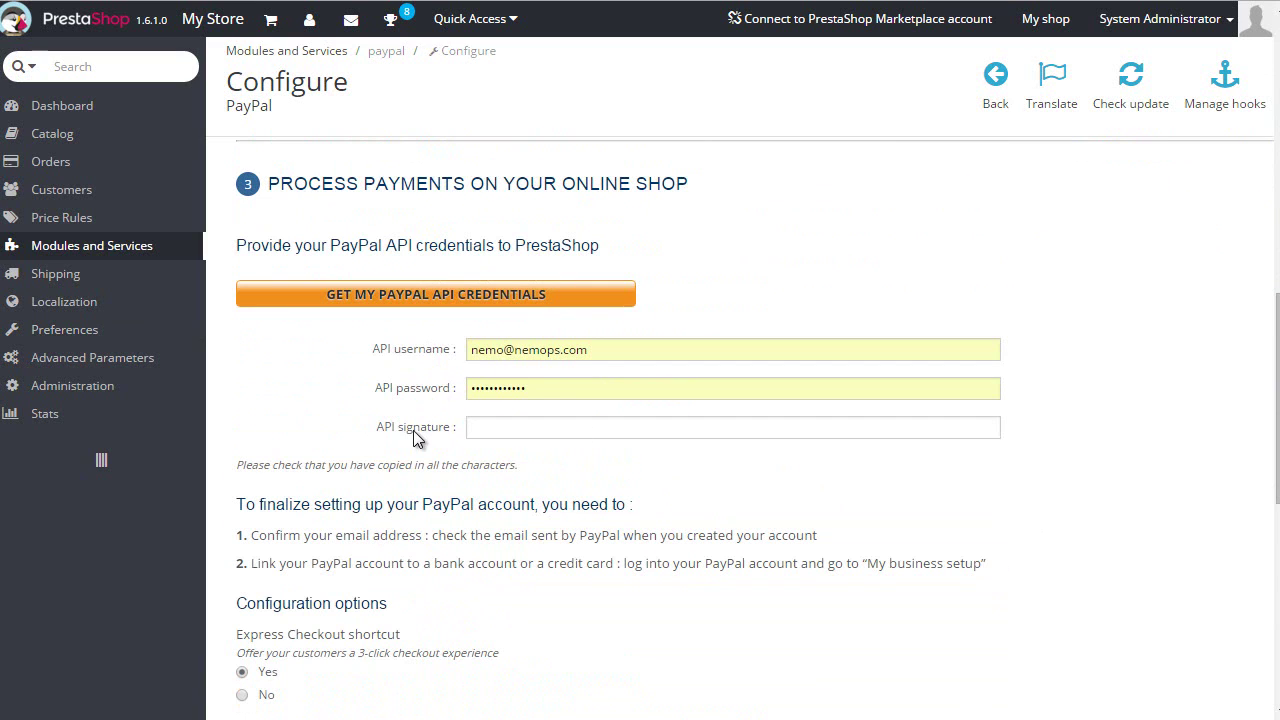
scroll(405, 420, "down", 1)
scroll(407, 407, "down", 1)
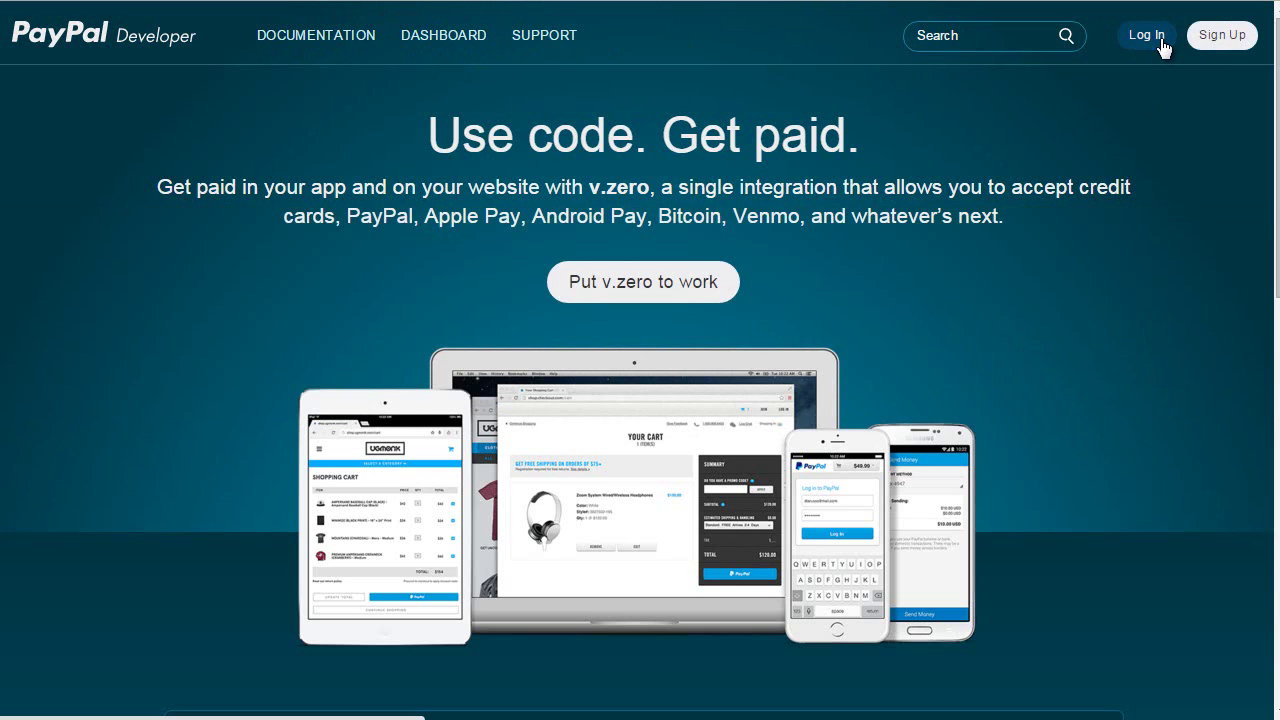
Sign in to PayPal Developer and open the Sandbox test accounts list from the dashboard
left_click(1161, 42)
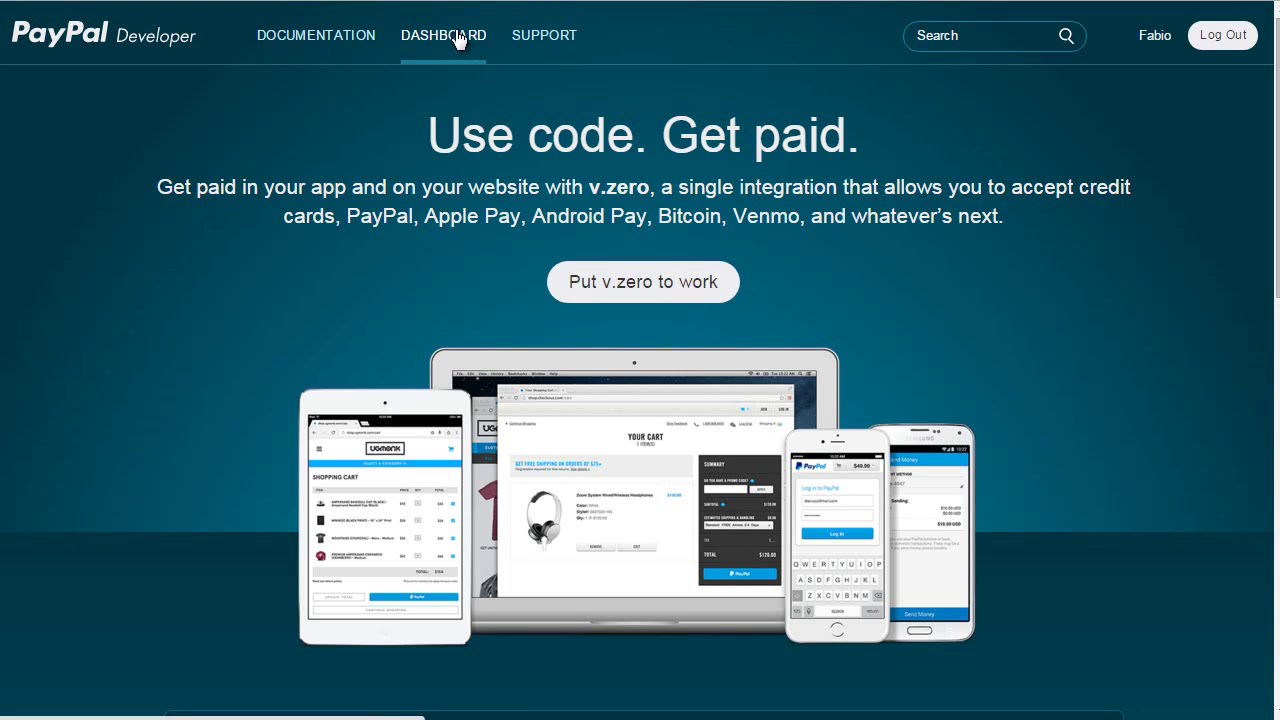
left_click(457, 38)
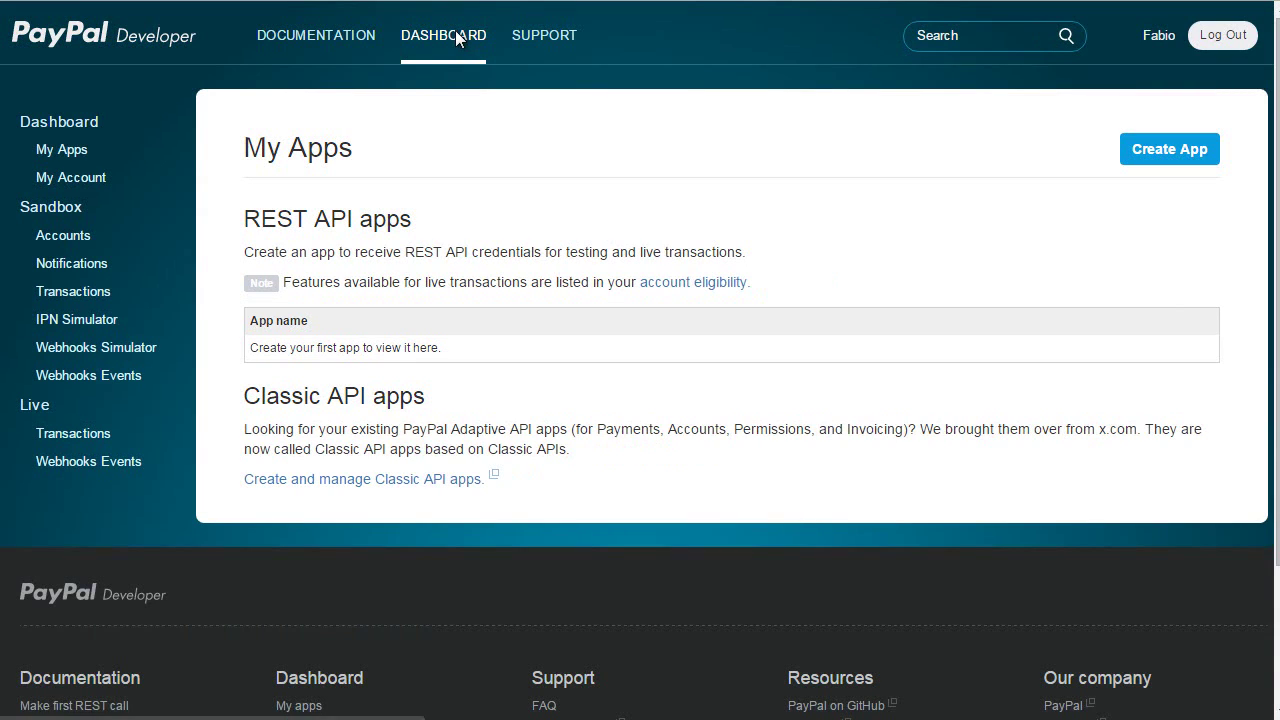
left_click(90, 246)
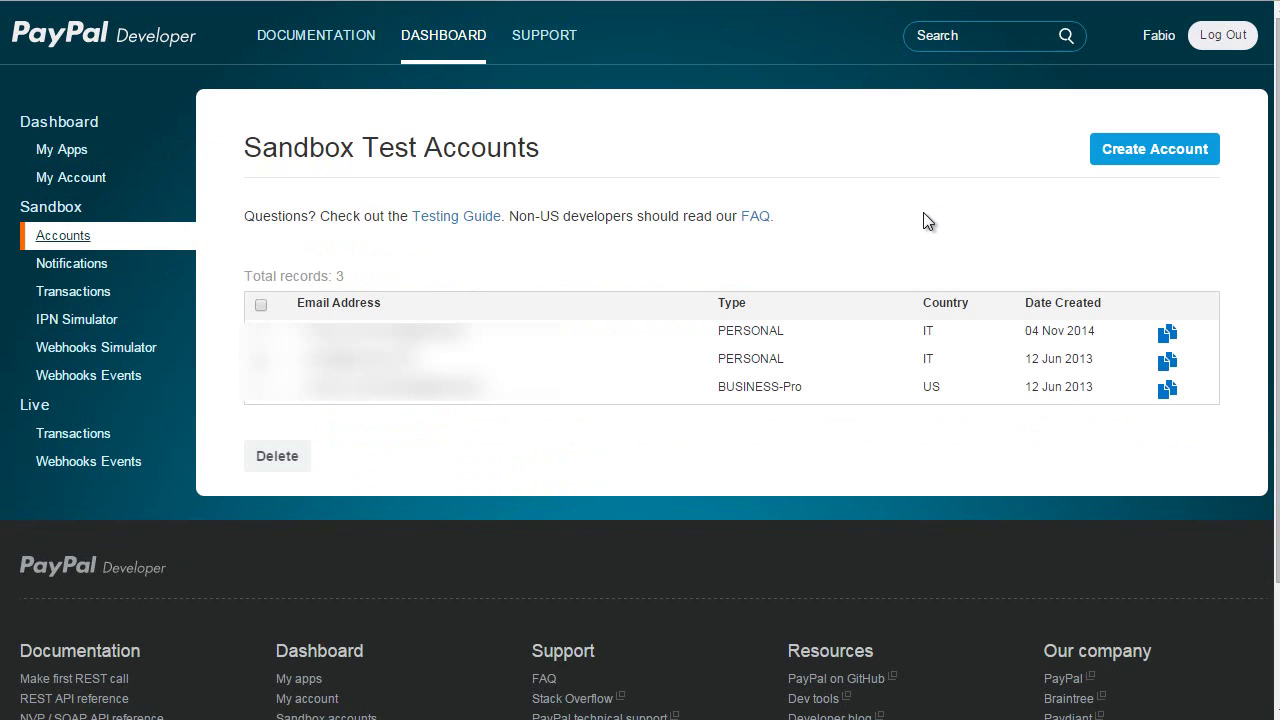
Create a personal US sandbox test account with a test email and password
left_click(1150, 148)
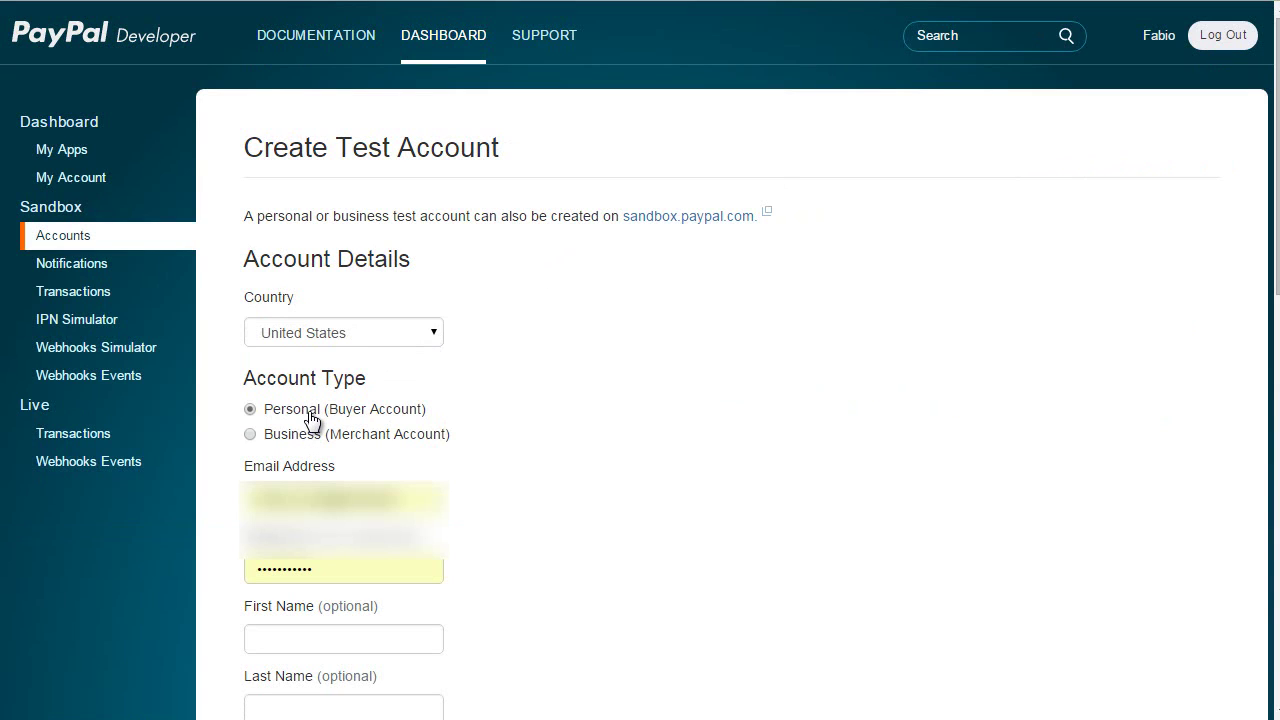
scroll(311, 420, "down", 2)
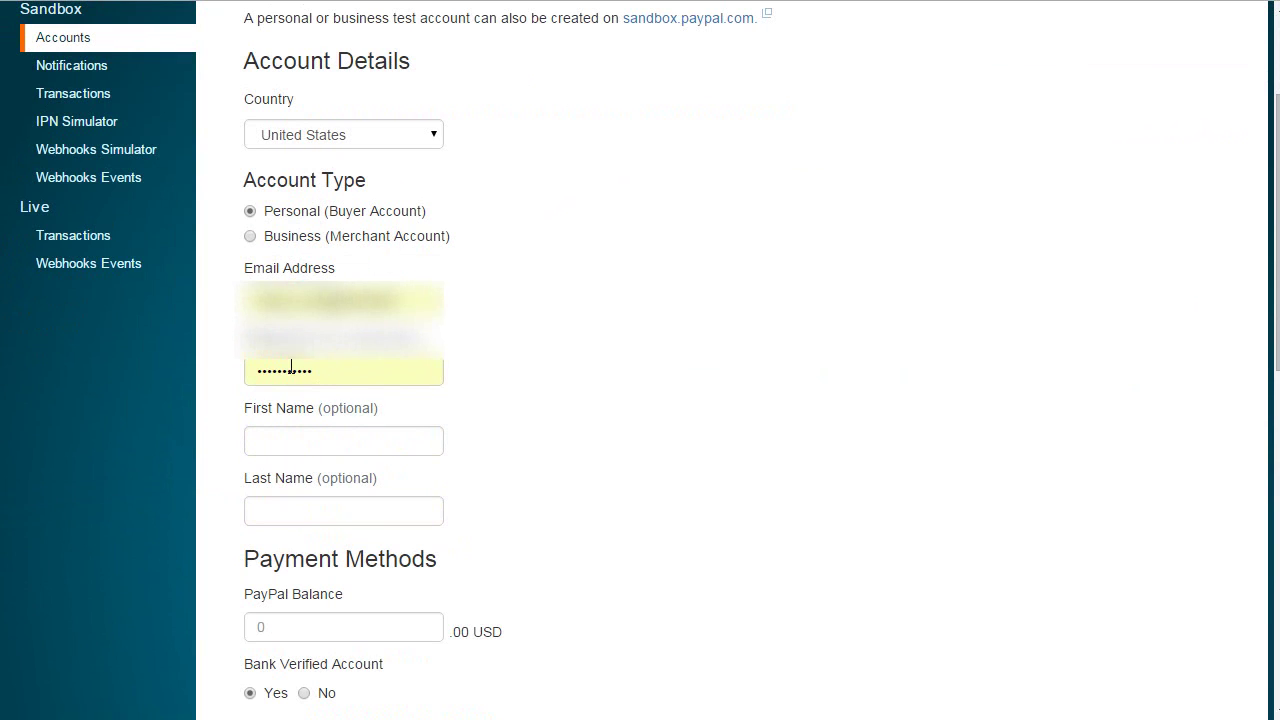
scroll(336, 390, "down", 5)
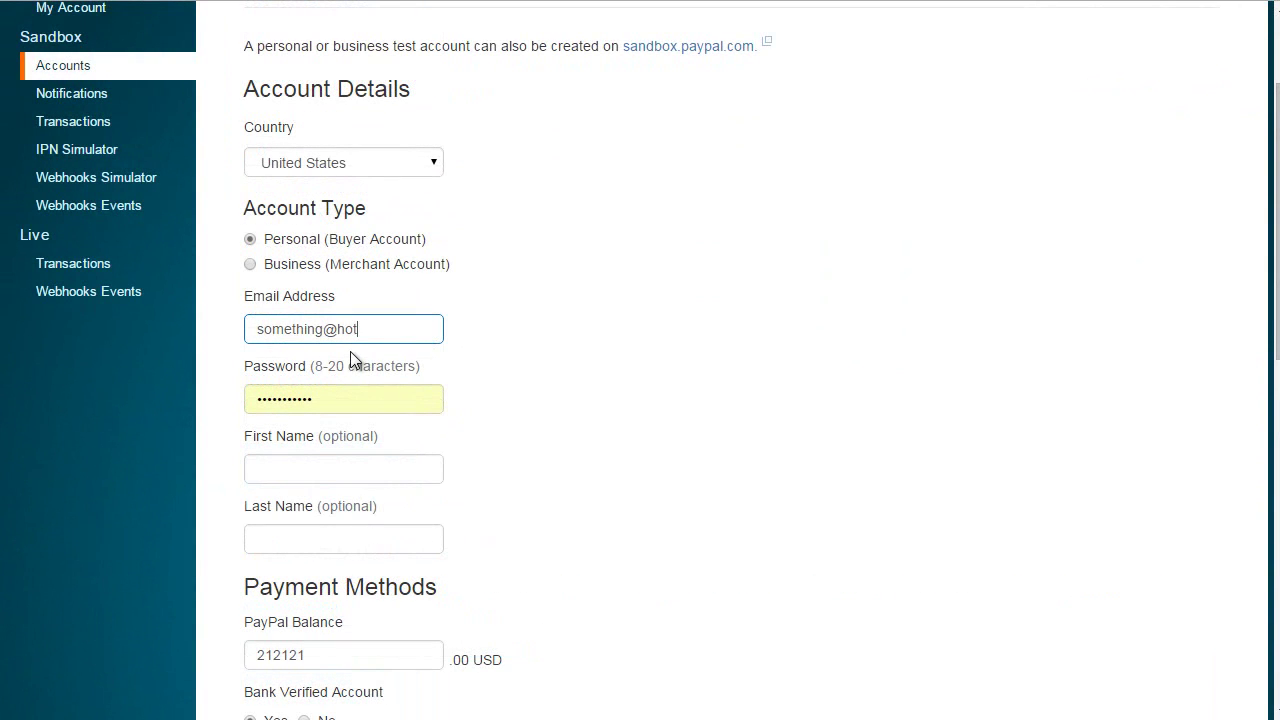
type(".it")
key("Tab")
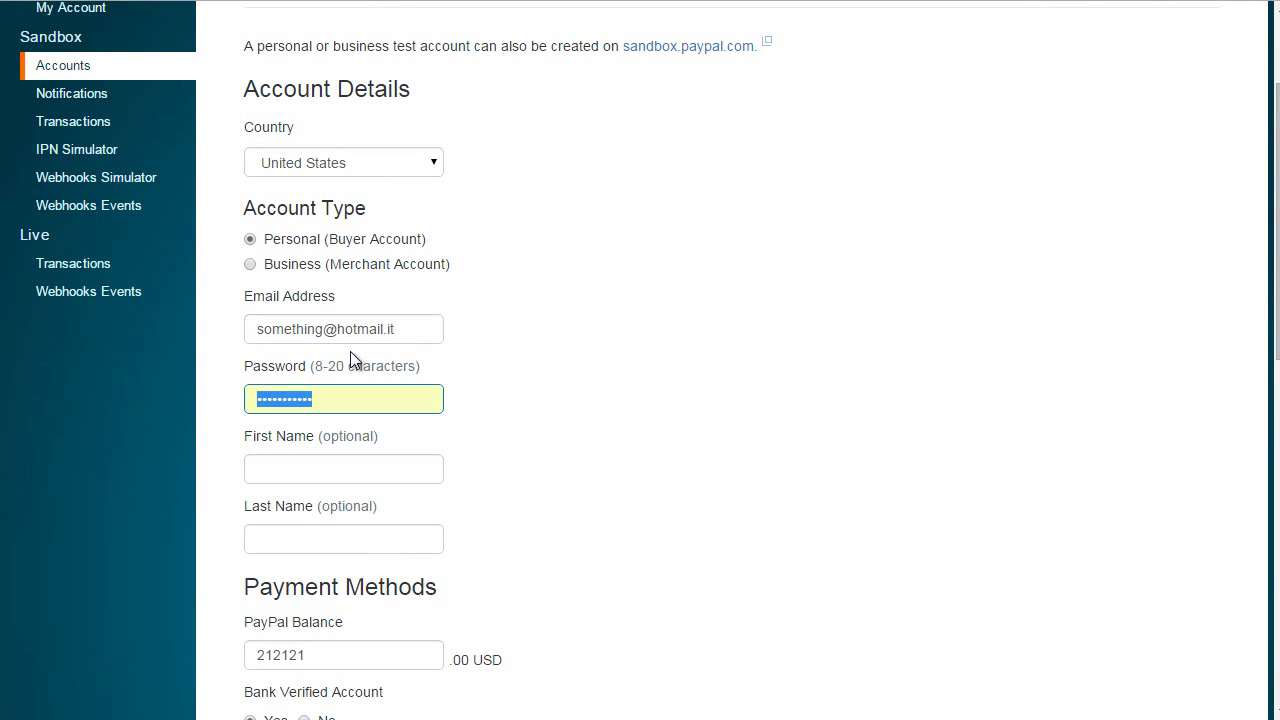
type("12345678")
key("BackSpace")
key("BackSpace")
key("BackSpace")
key("BackSpace")
key("BackSpace")
key("BackSpace")
key("BackSpace")
key("BackSpace")
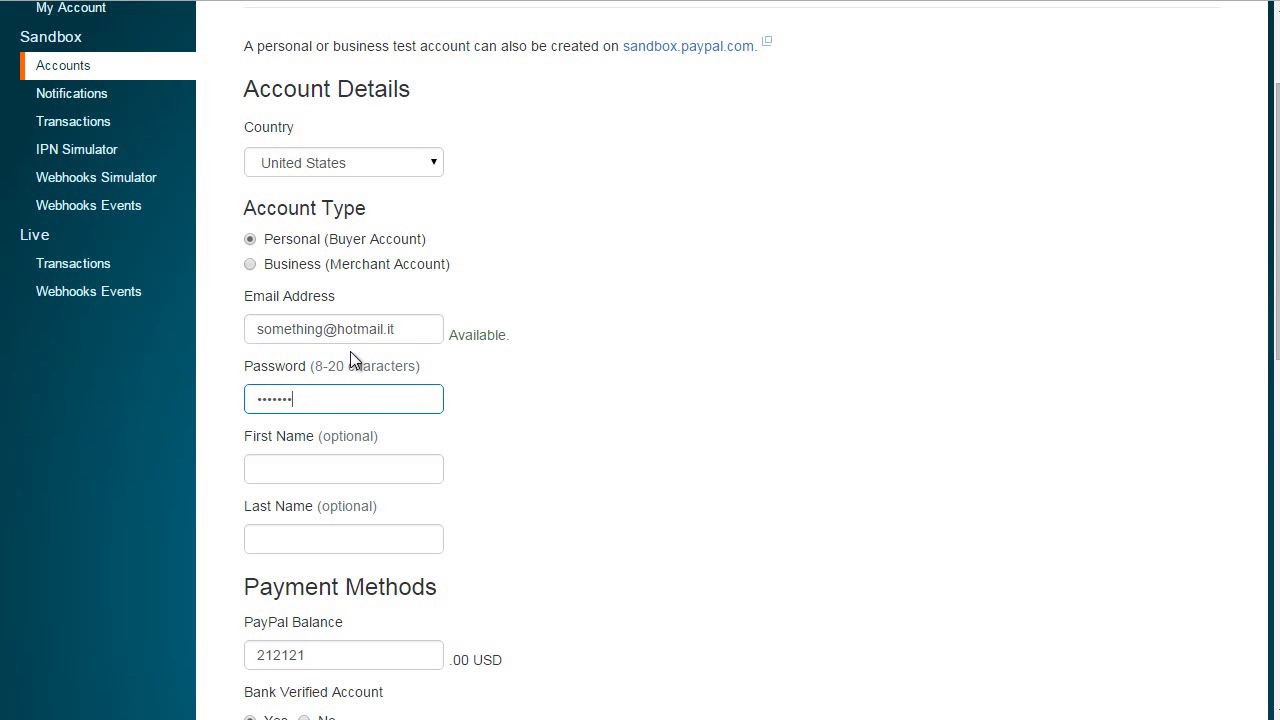
type("1234")
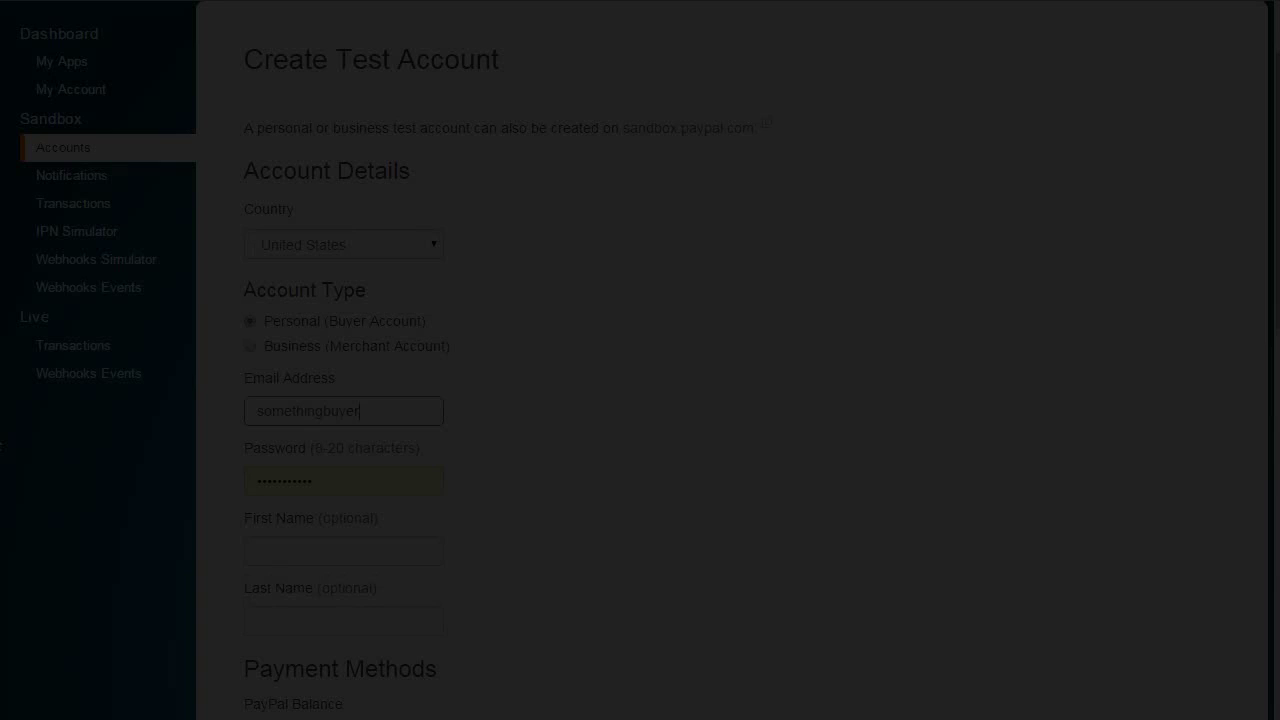
Create a second US sandbox account of type Business (Merchant Account) with its email and password
type("ail.it")
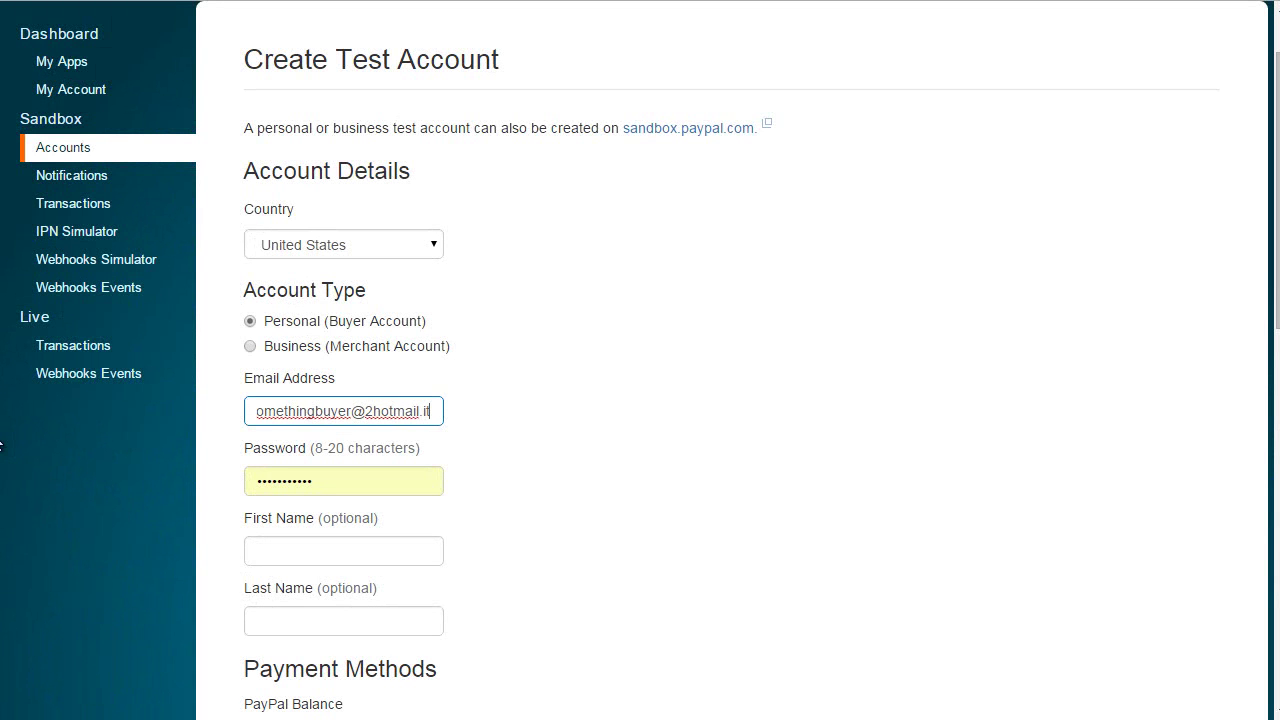
key("Tab")
type("12345678")
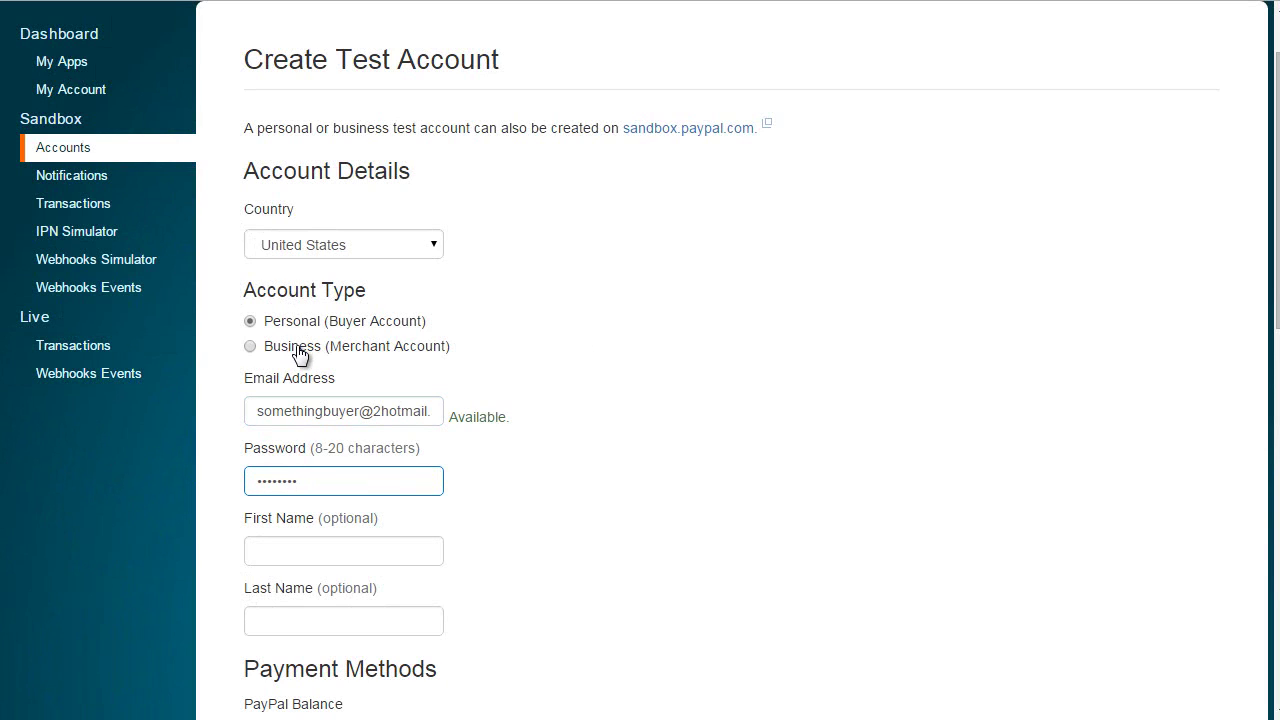
left_click(285, 346)
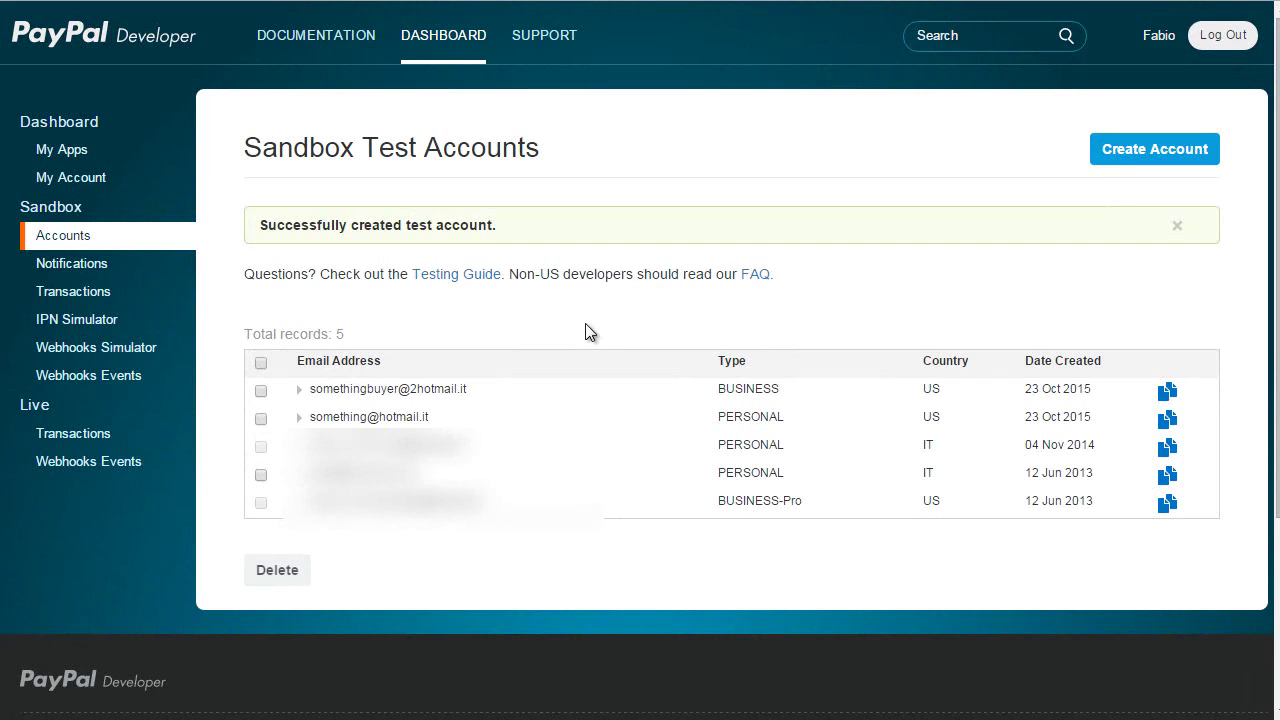
Open the new business account's profile API Credentials and select its Classic TEST API username
left_click(445, 396)
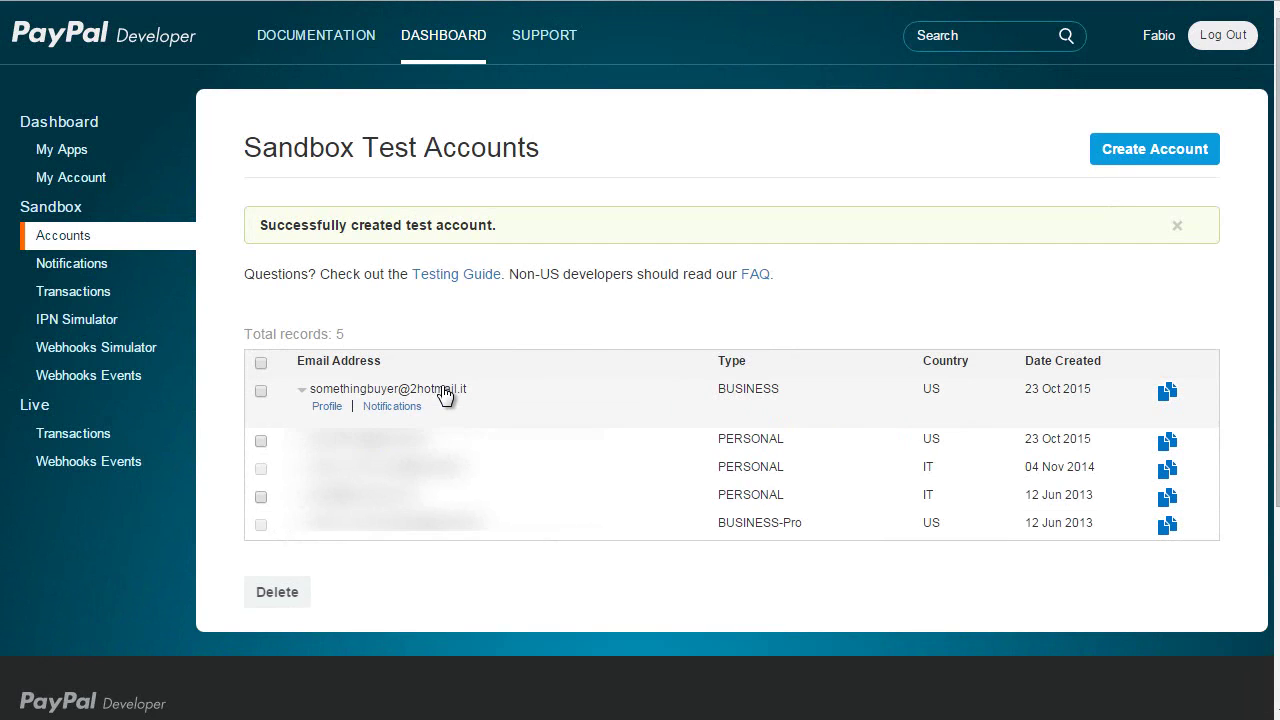
left_click(336, 408)
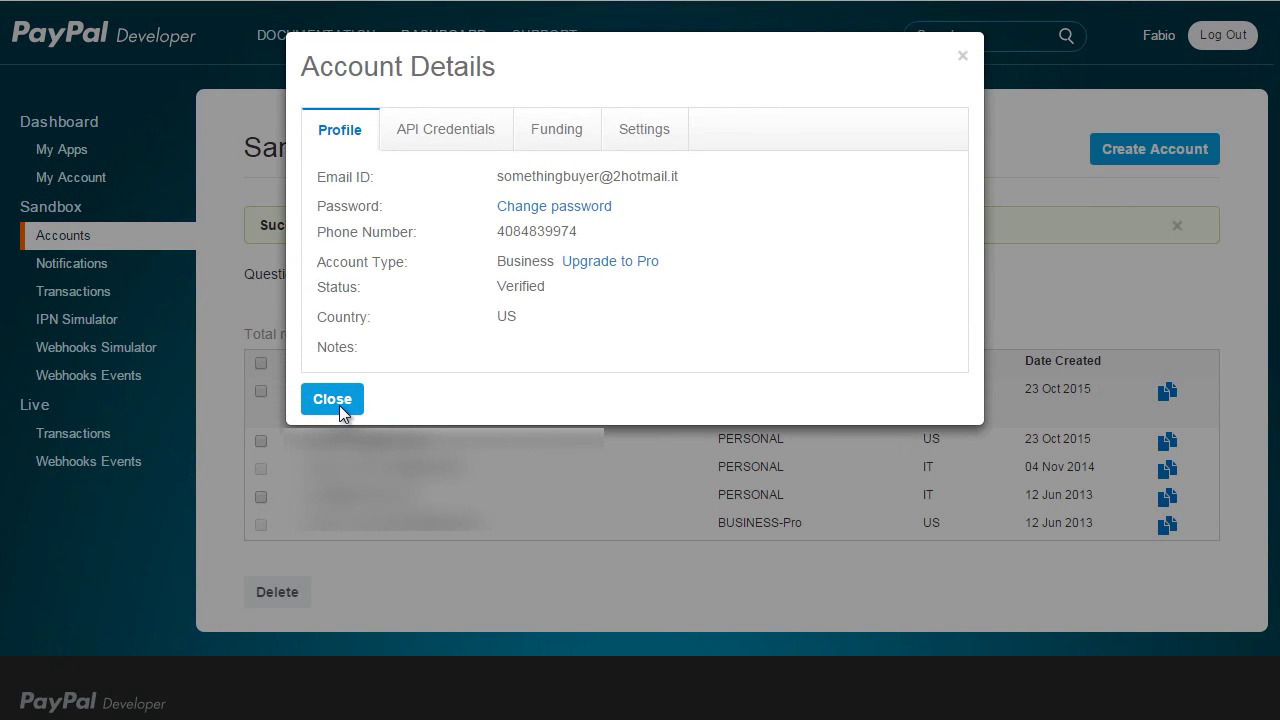
left_click(480, 133)
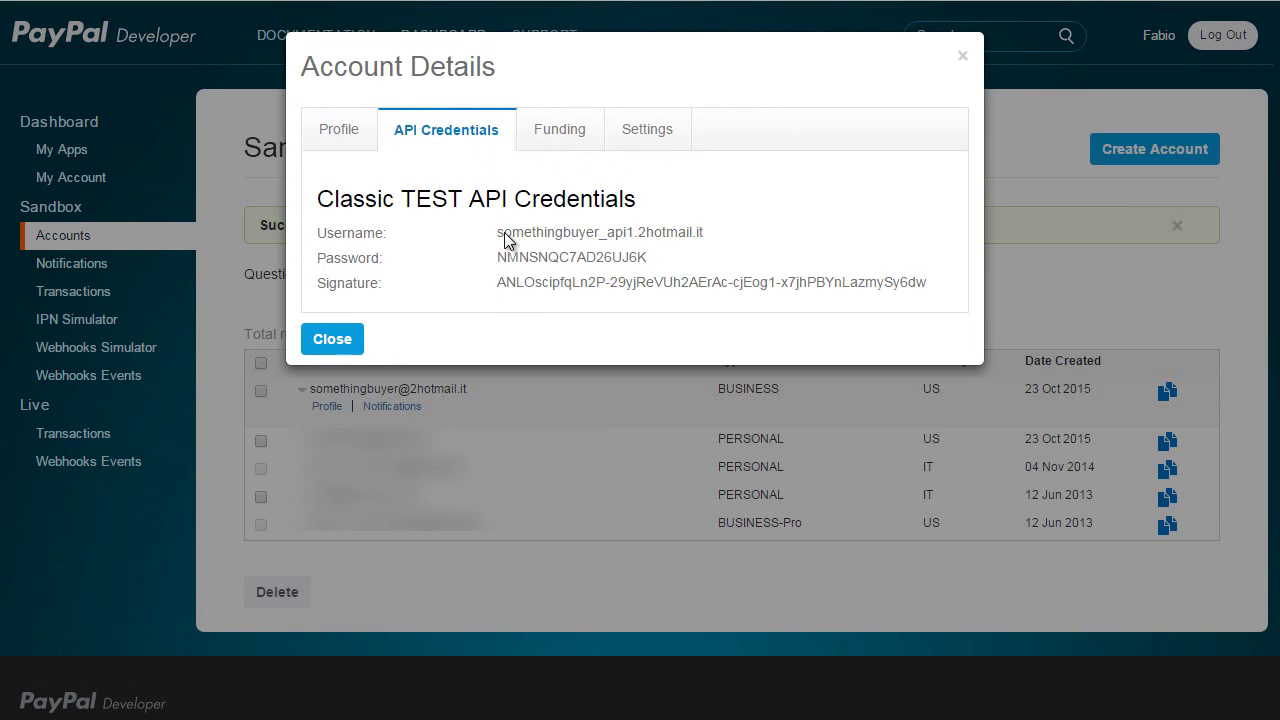
left_click_drag(498, 233, 736, 230)
key("ctrl+c")
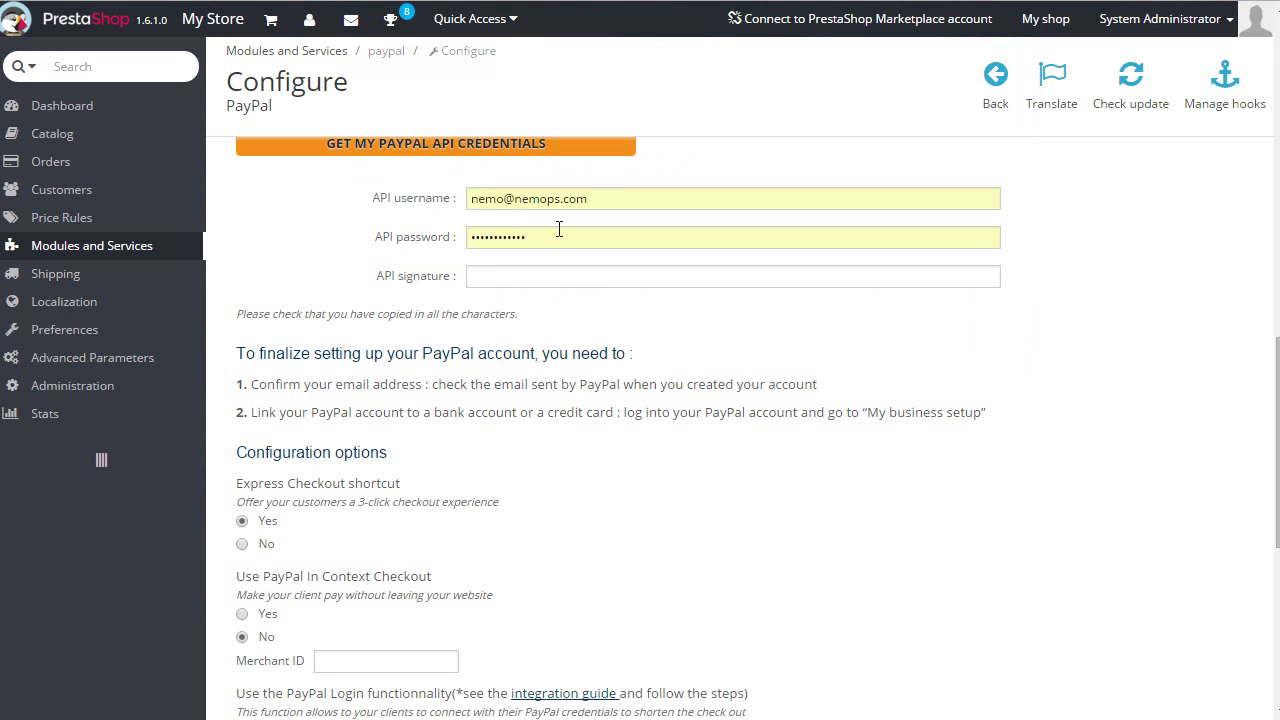
Copy the sandbox API username, password and signature into PrestaShop's PayPal credential fields
left_click(594, 195)
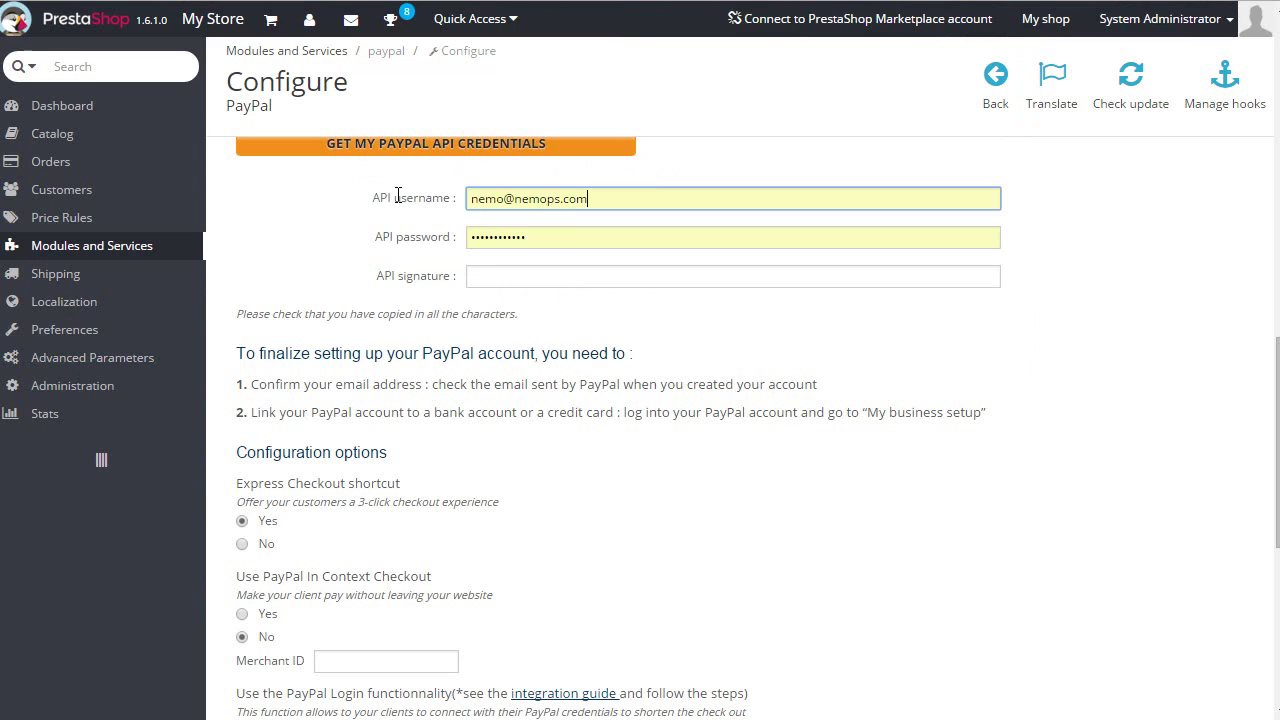
key("ctrl+a")
key("ctrl+v")
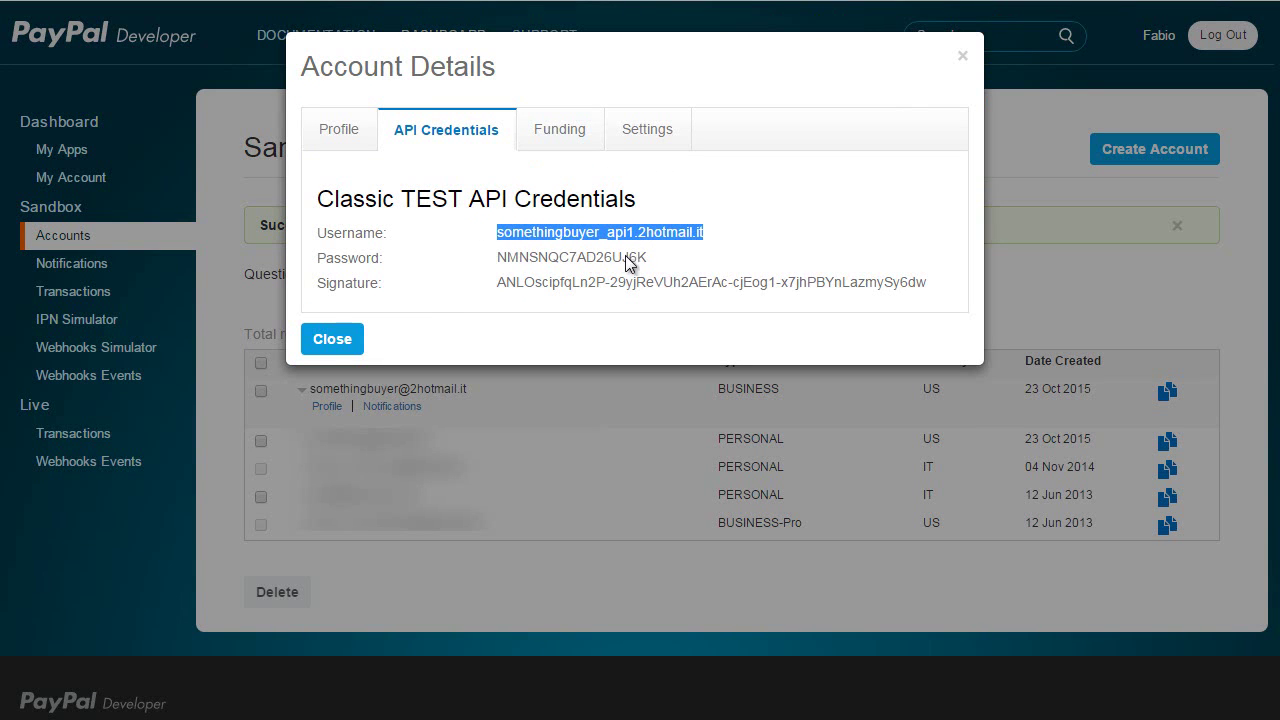
left_click_drag(650, 258, 494, 259)
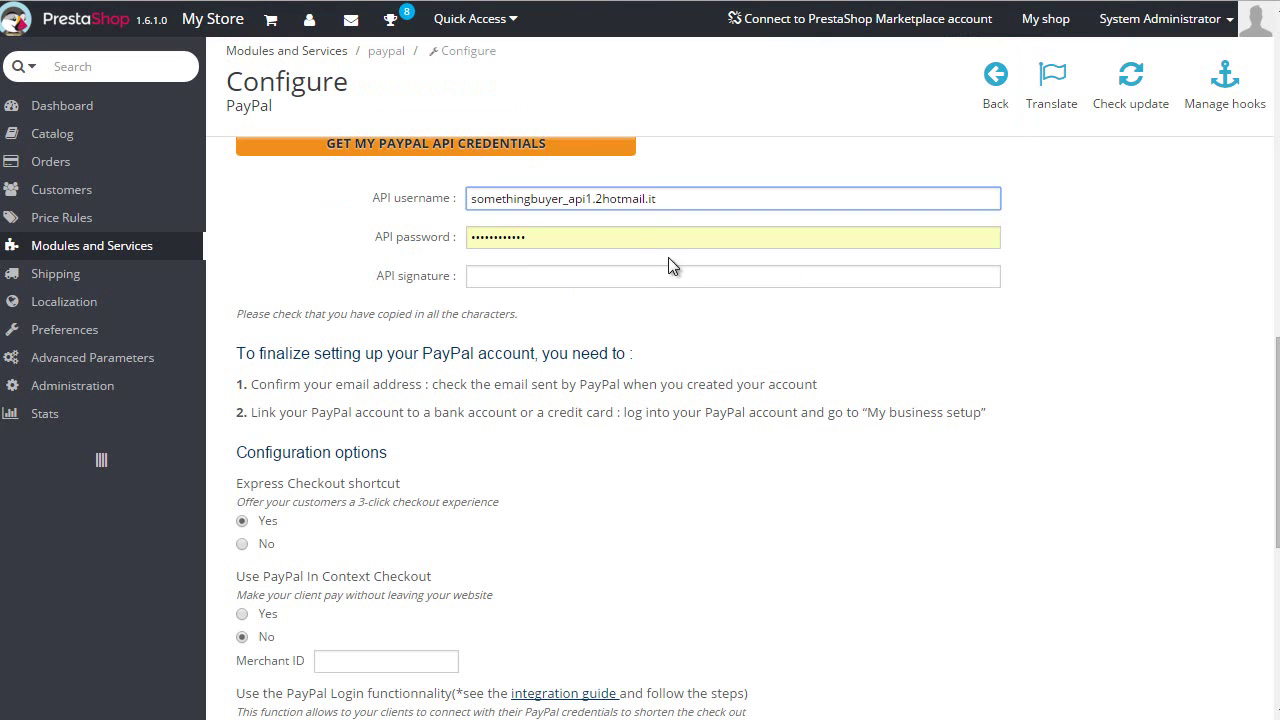
key("Tab")
key("ctrl+v")
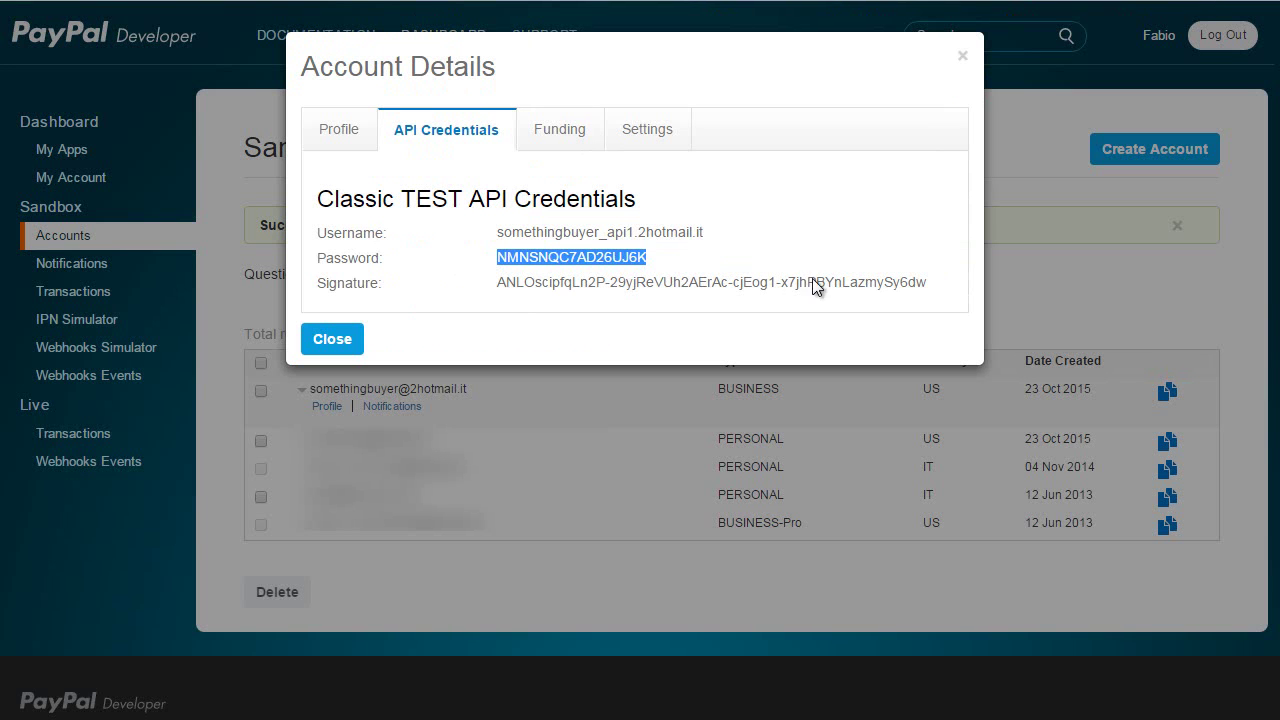
mouse_move(934, 287)
left_mouse_down()
mouse_move(462, 288)
mouse_move(494, 284)
left_mouse_up()
key("ctrl+c")
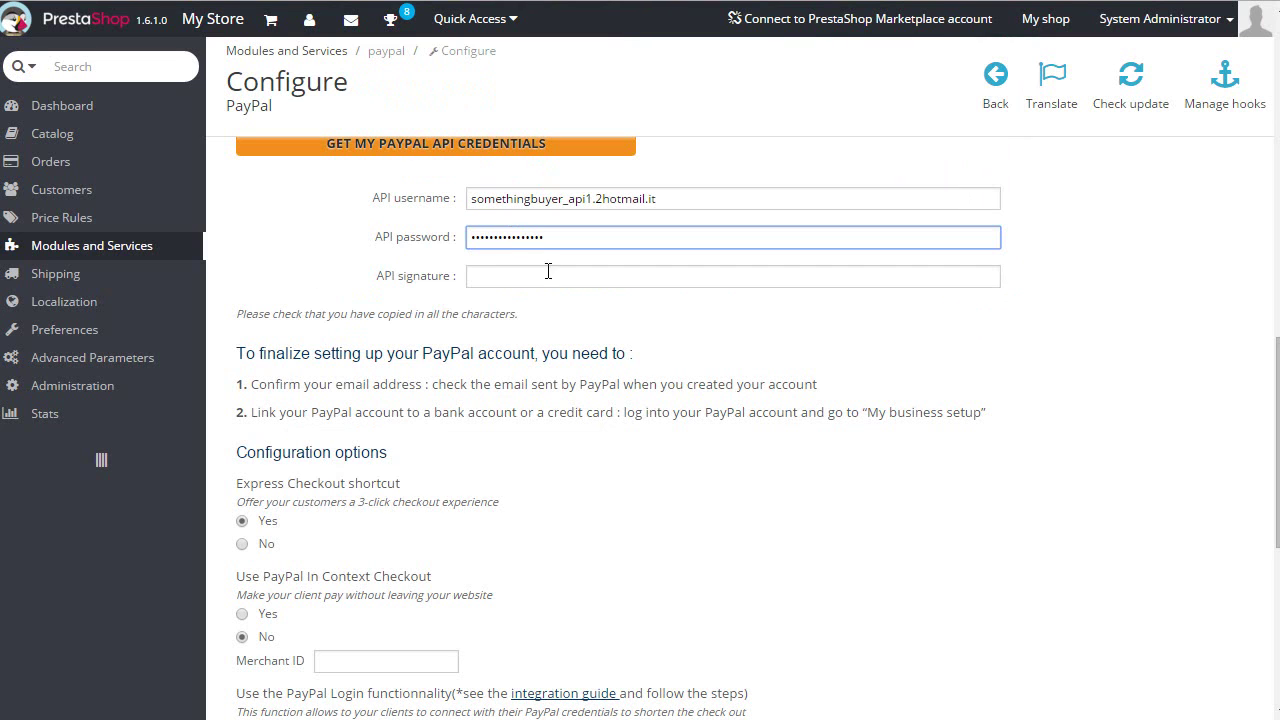
left_click(547, 276)
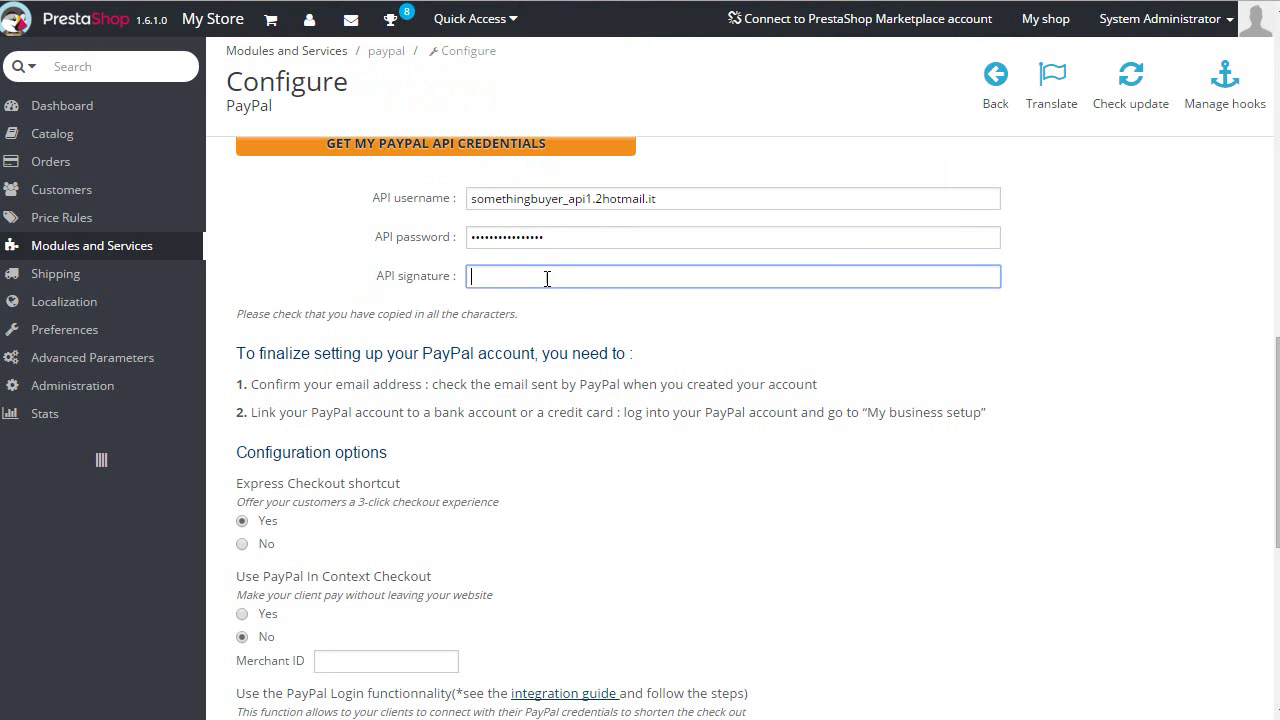
key("ctrl+v")
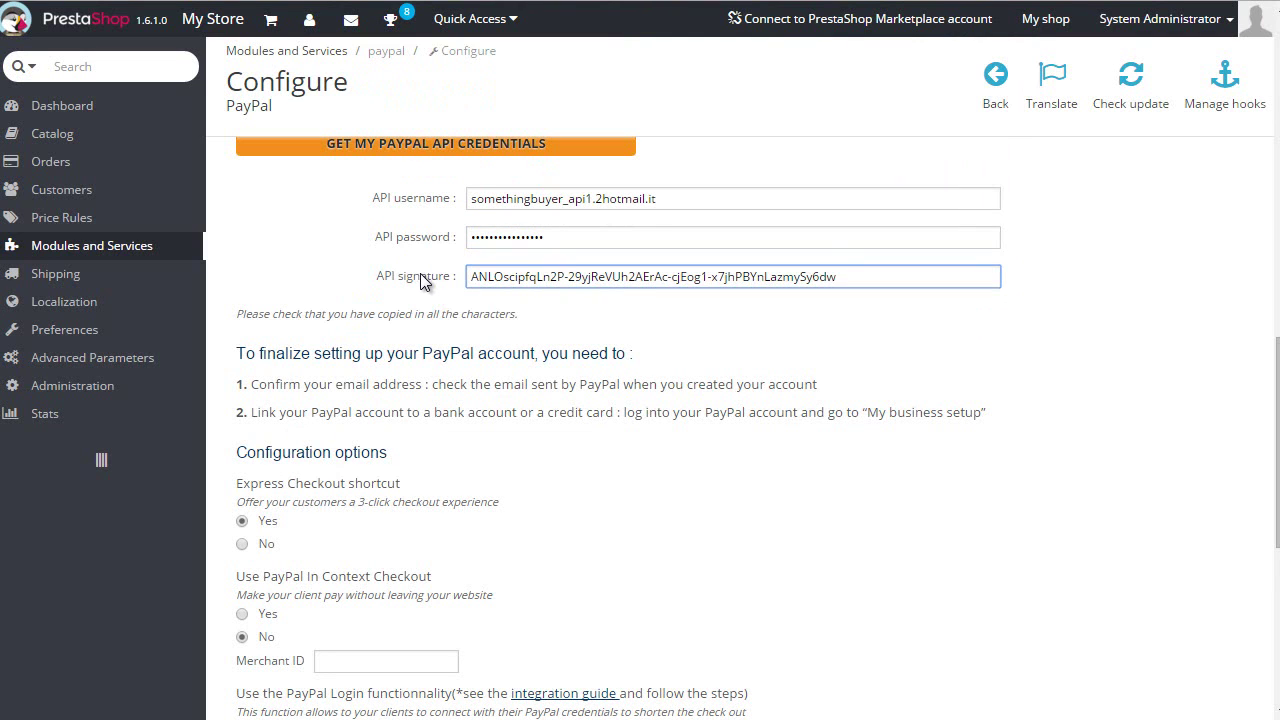
Switch the PayPal module to sandbox Test mode and confirm with YES
scroll(420, 273, "down", 2)
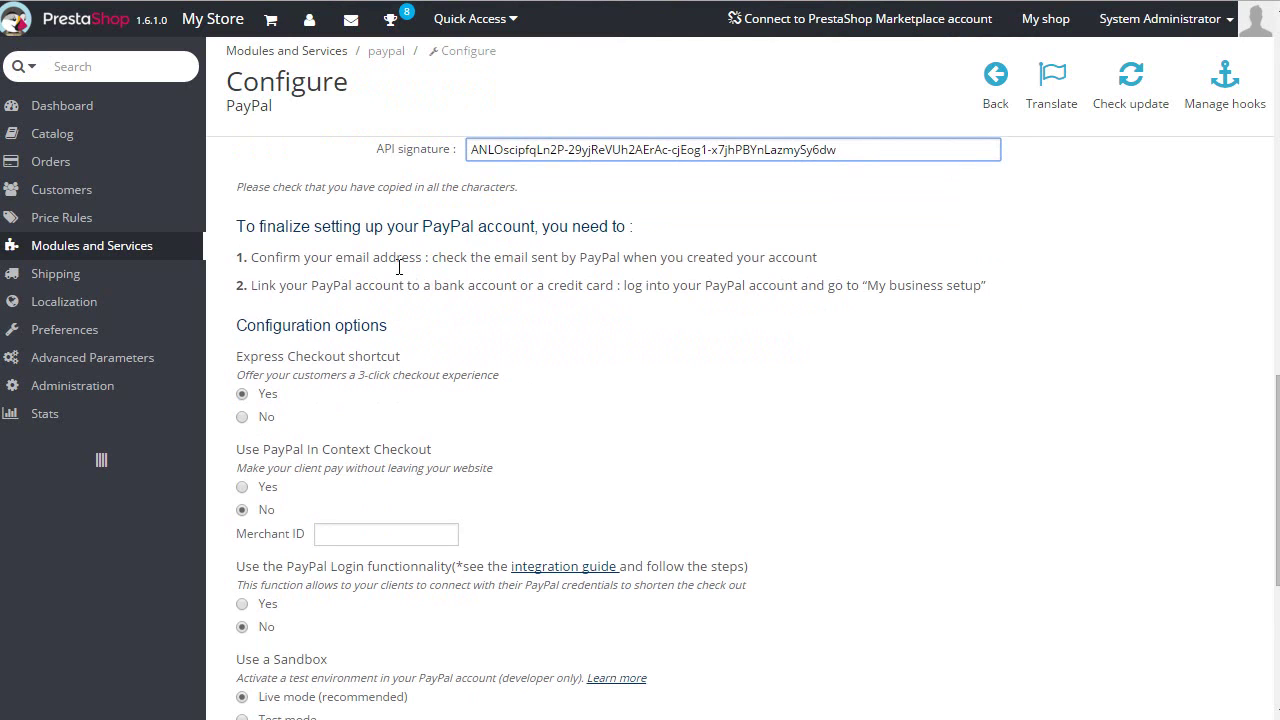
scroll(369, 351, "down", 3)
left_click(243, 592)
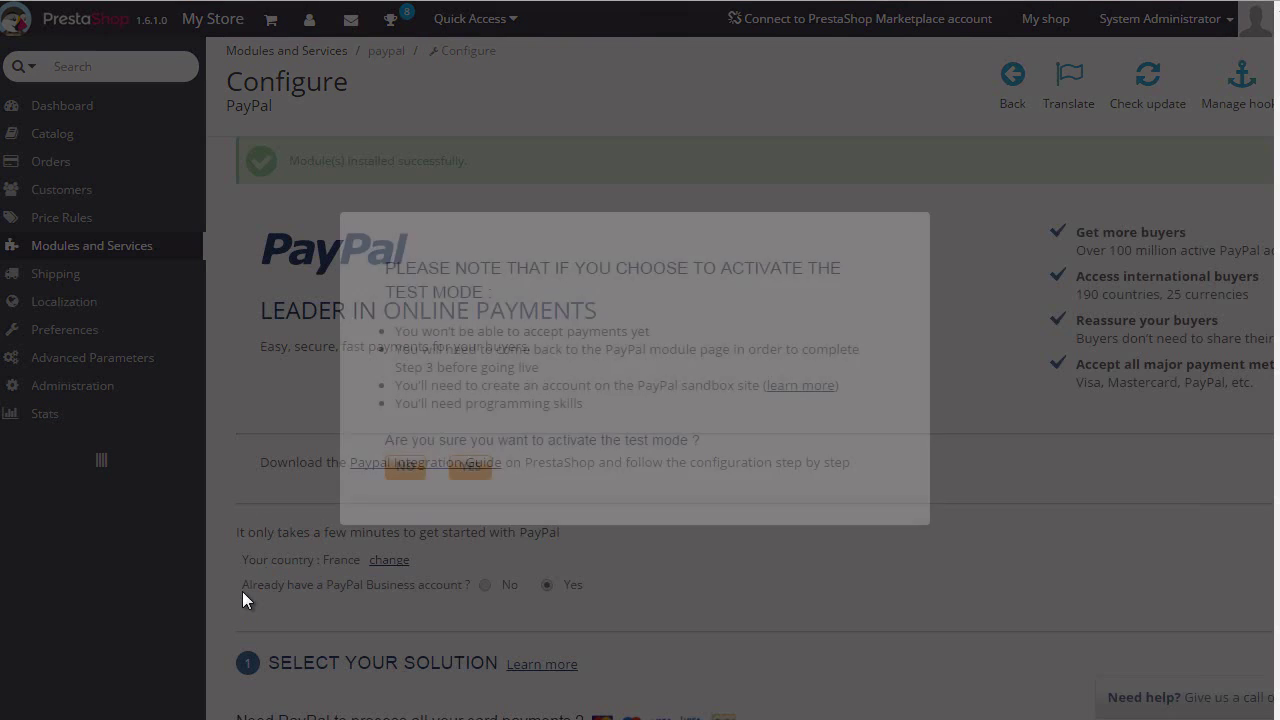
left_click(470, 474)
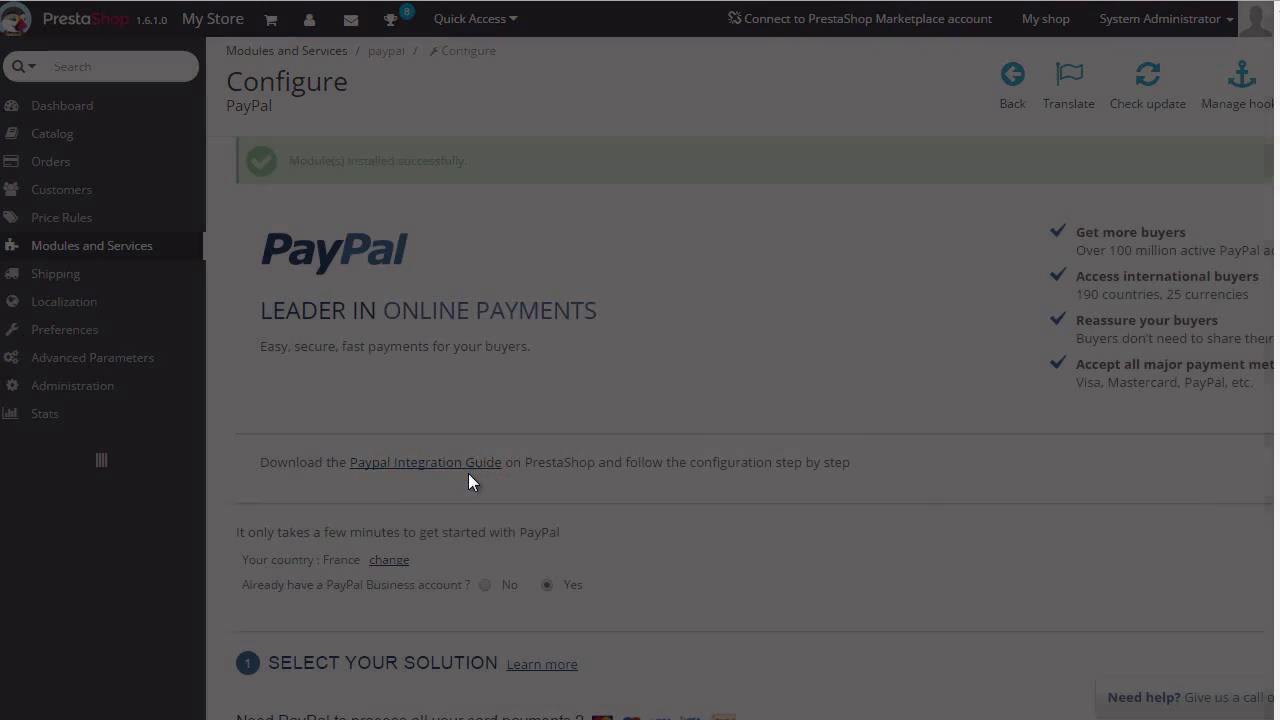
Save the PayPal module configuration and dismiss the Congratulation message
scroll(468, 474, "down", 5)
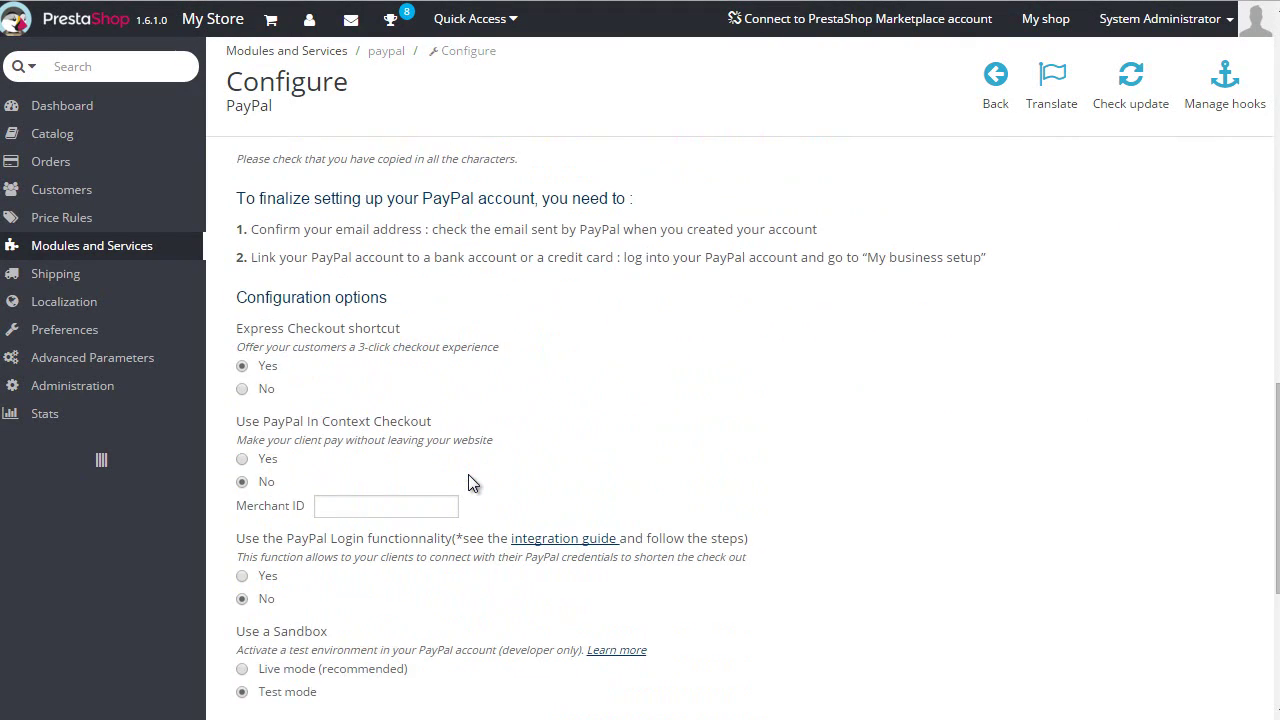
scroll(472, 484, "down", 1)
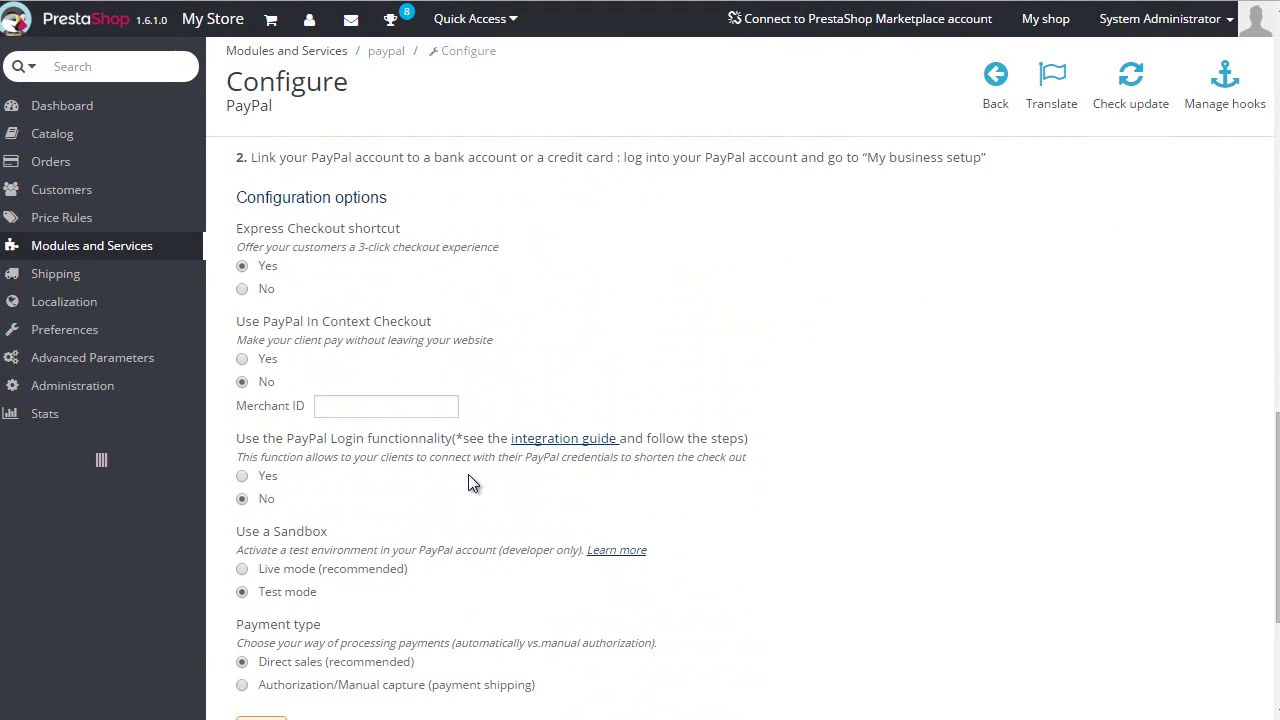
scroll(468, 474, "down", 3)
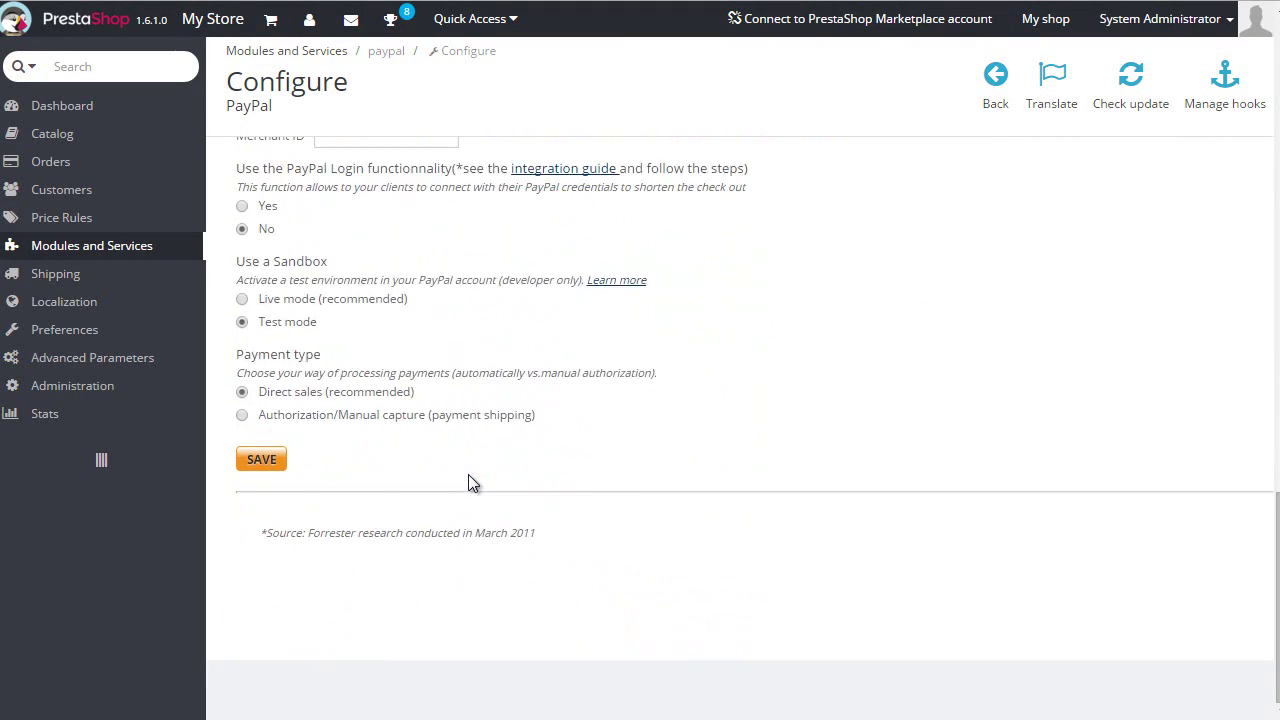
left_click(262, 460)
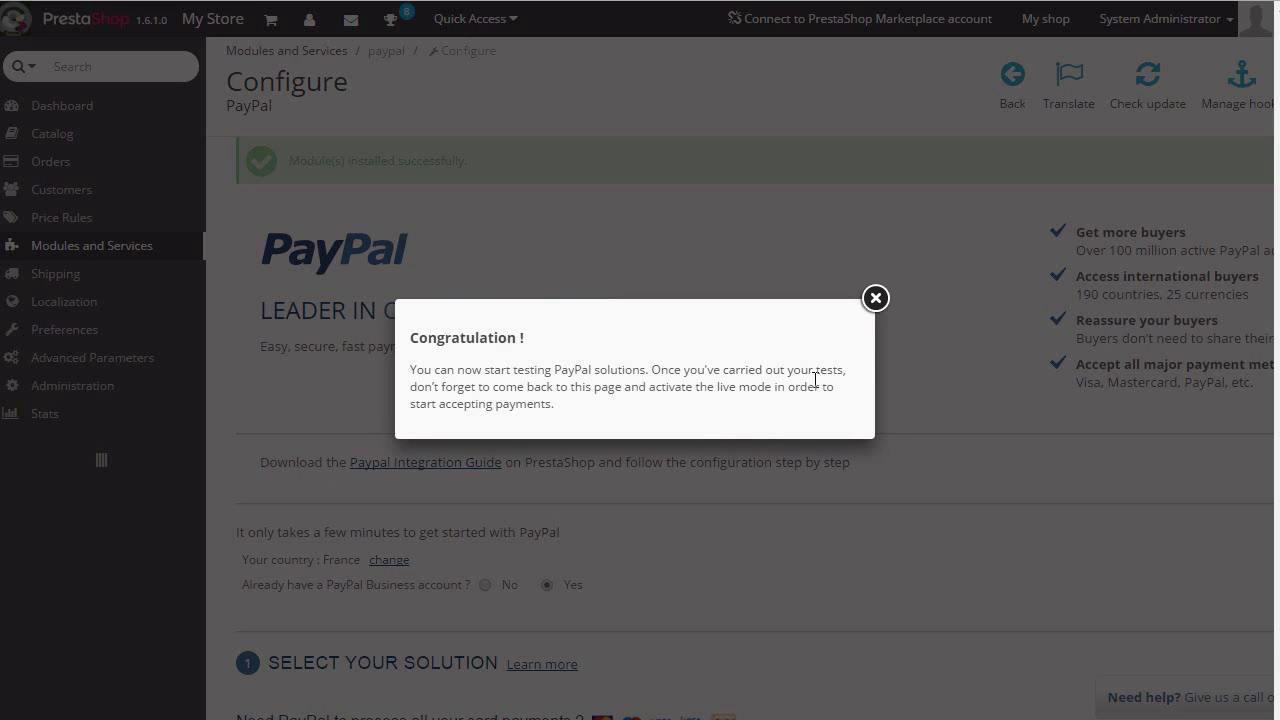
left_click(875, 299)
scroll(847, 304, "down", 12)
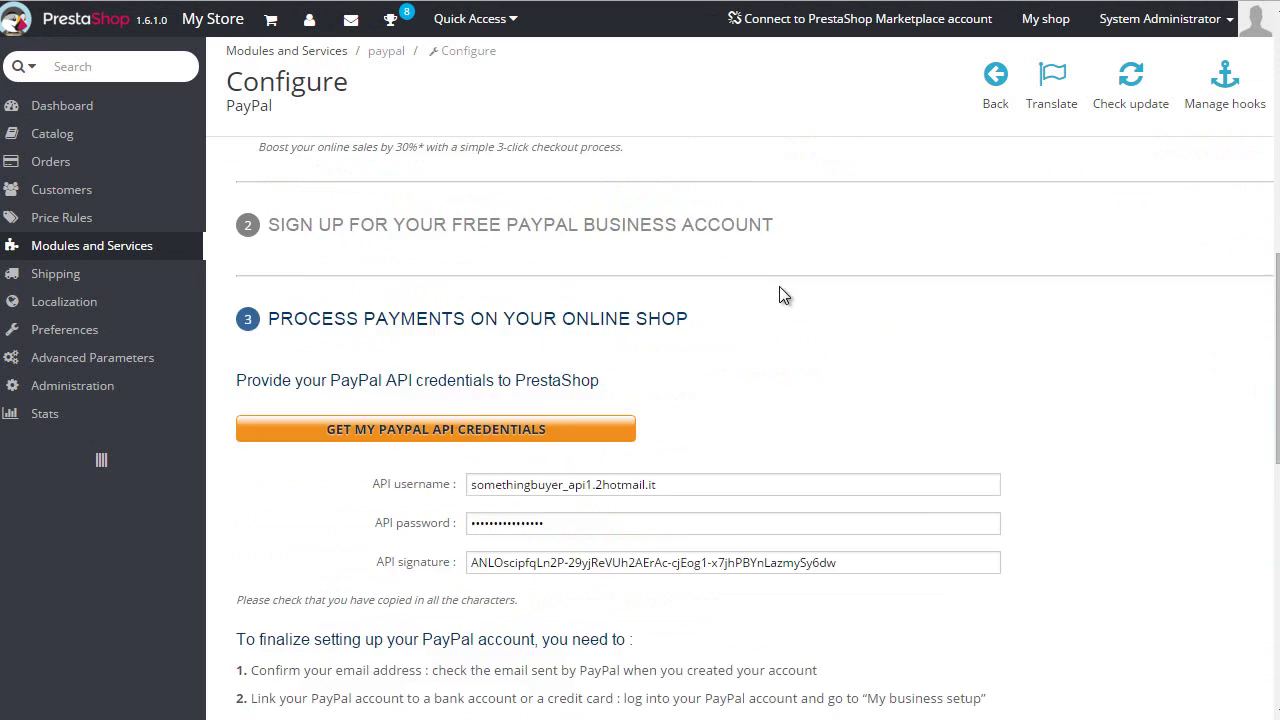
scroll(778, 285, "down", 4)
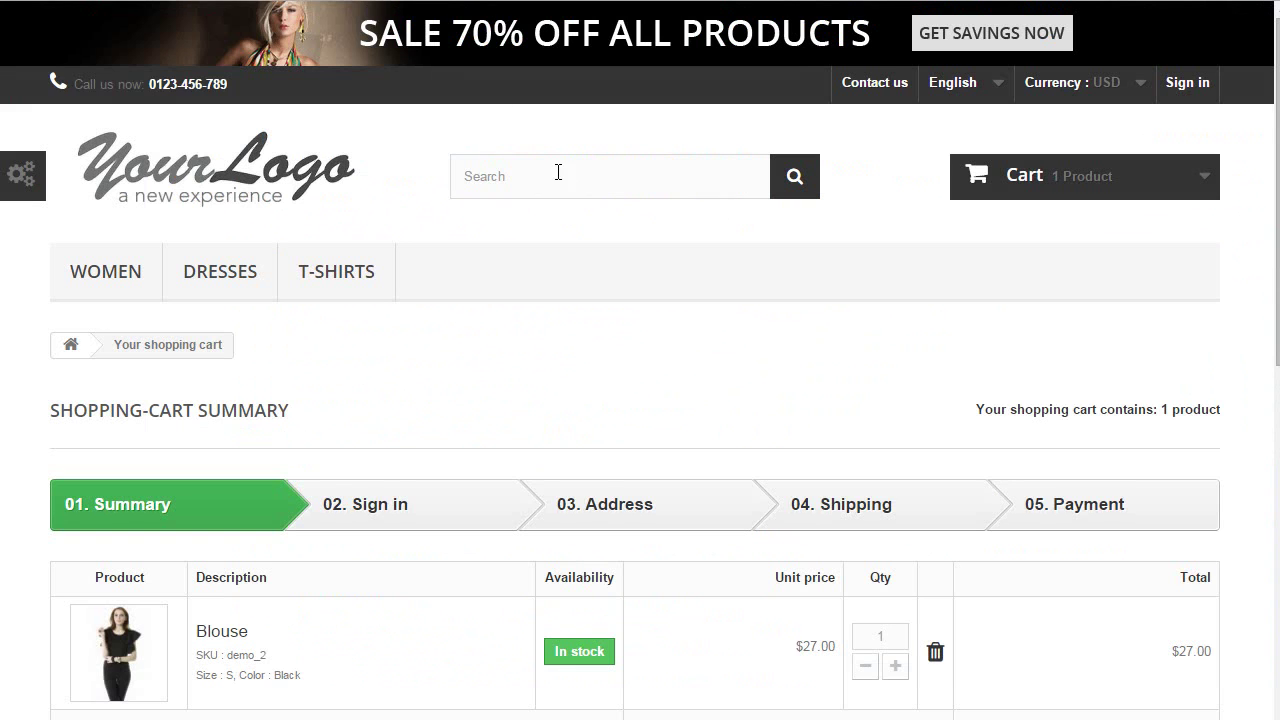
scroll(586, 200, "down", 5)
scroll(651, 263, "up", 2)
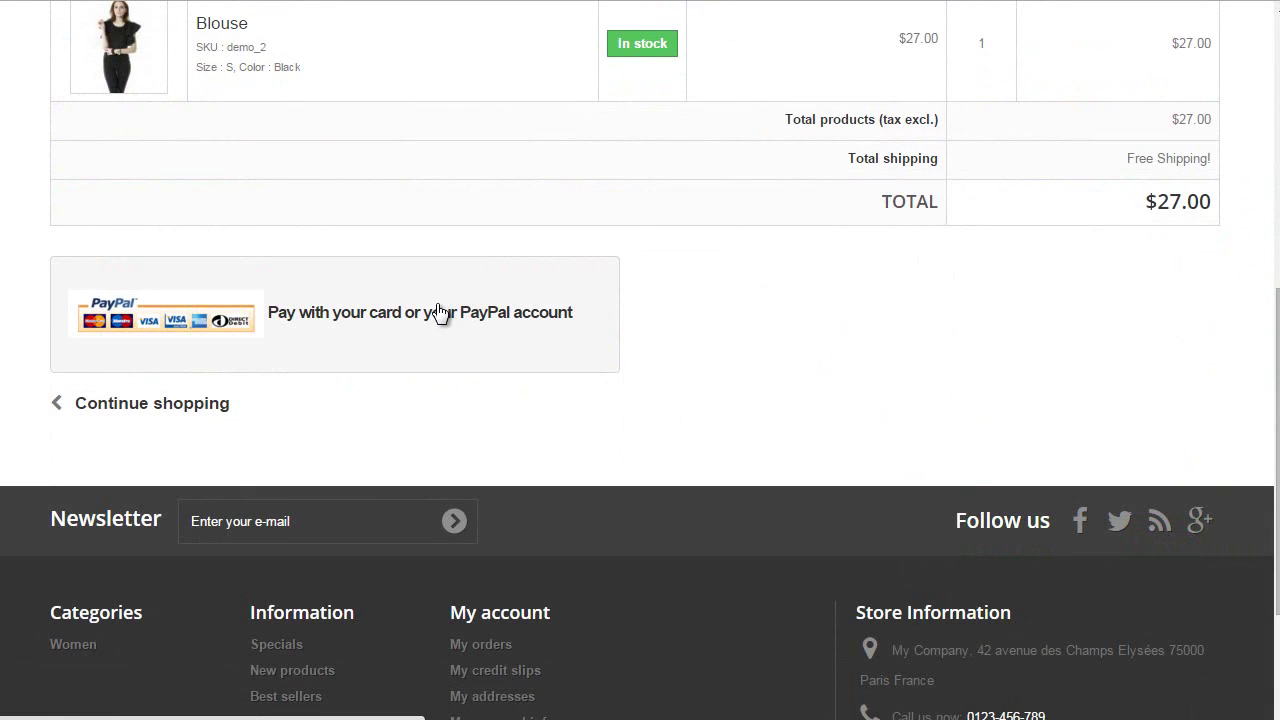
Choose 'Pay with your card or your PayPal account' for the $27.00 Blouse order
left_click(438, 305)
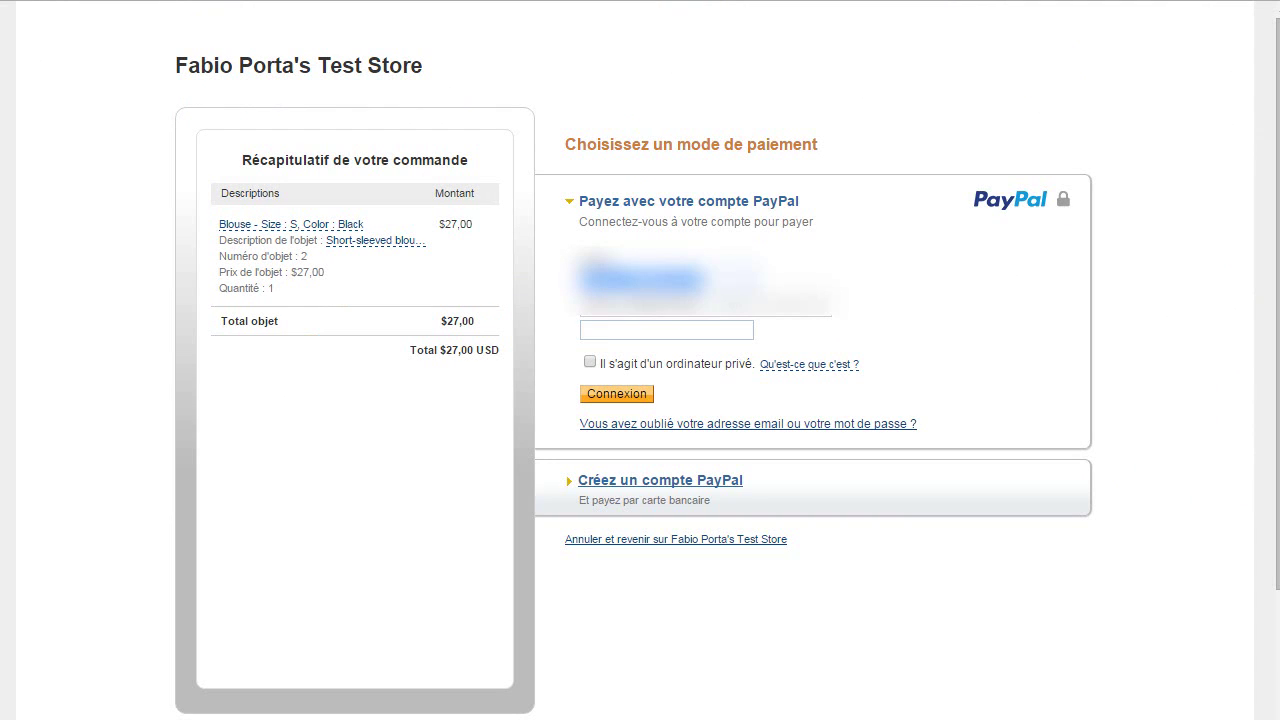
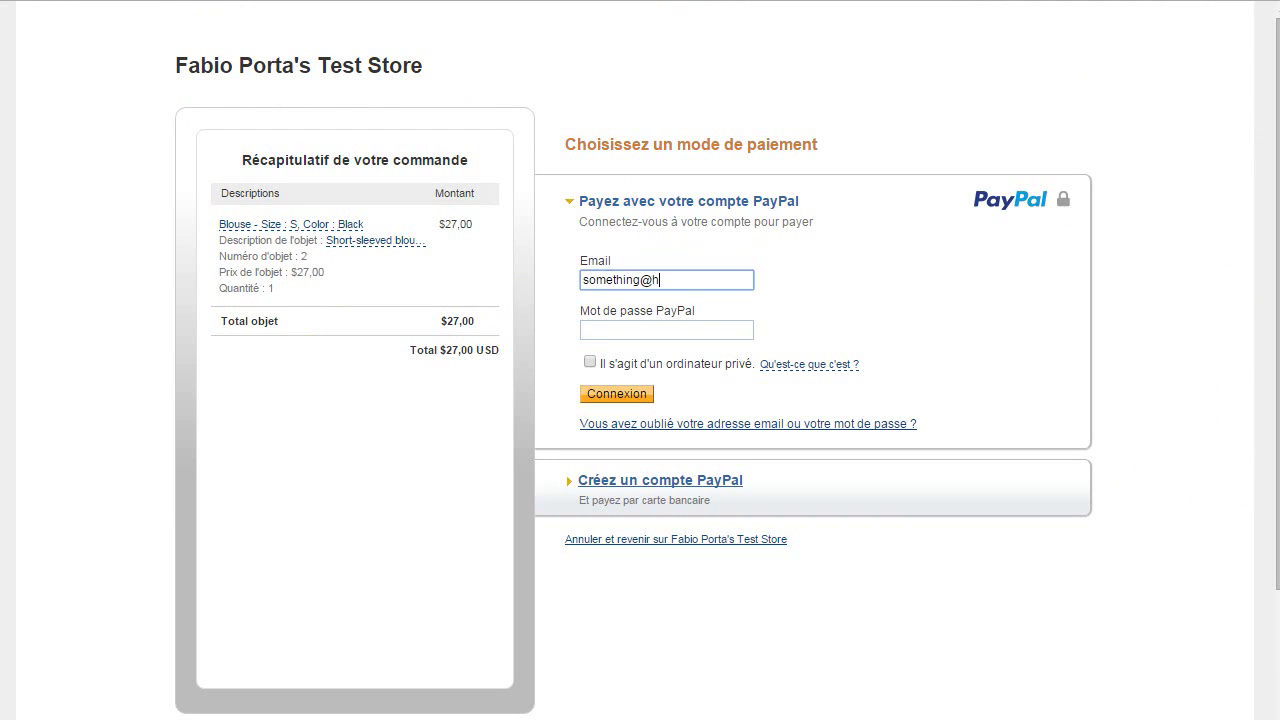
Log in to PayPal with the sandbox buyer's email and password
key("Tab")
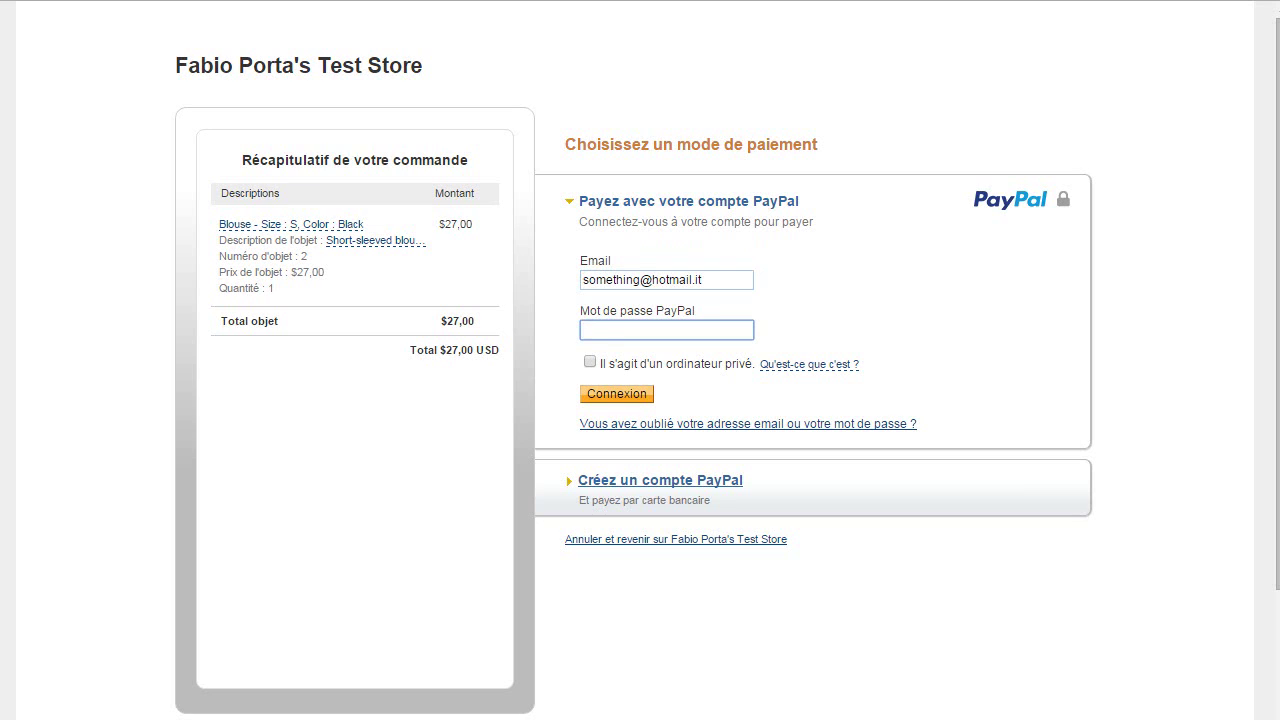
type("********")
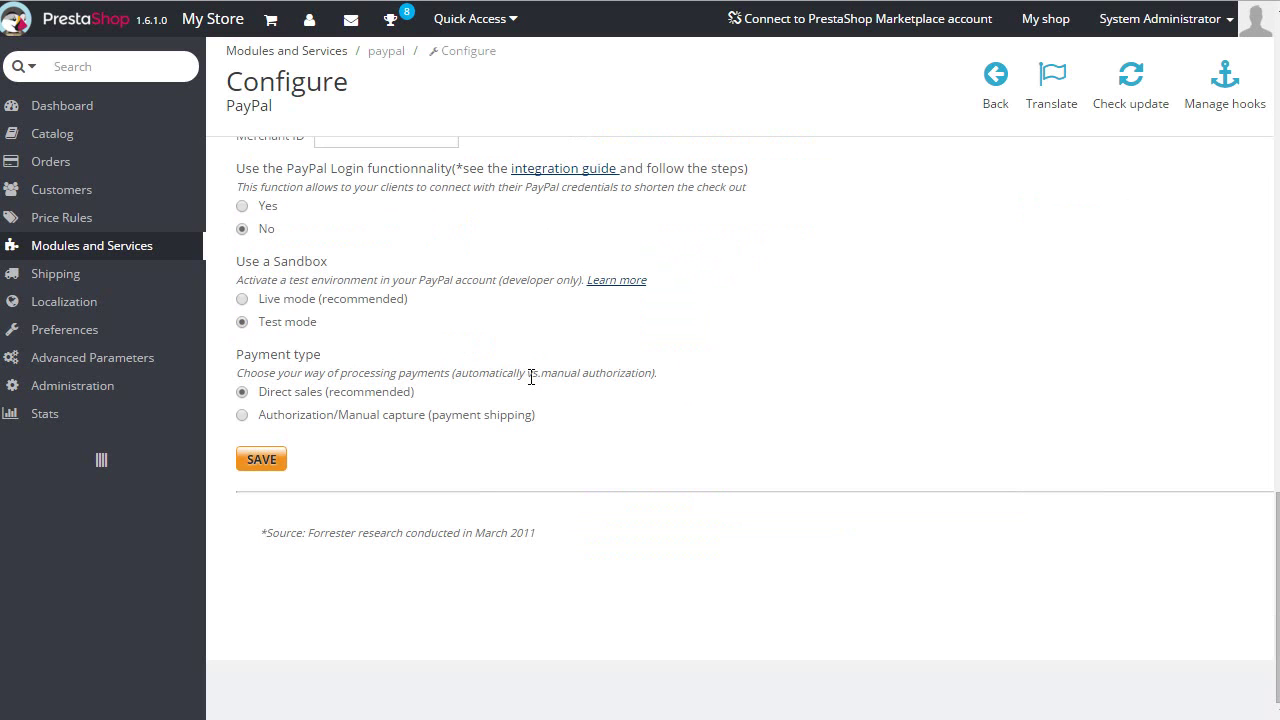
scroll(528, 371, "up", 7)
scroll(528, 410, "down", 2)
scroll(494, 530, "up", 8)
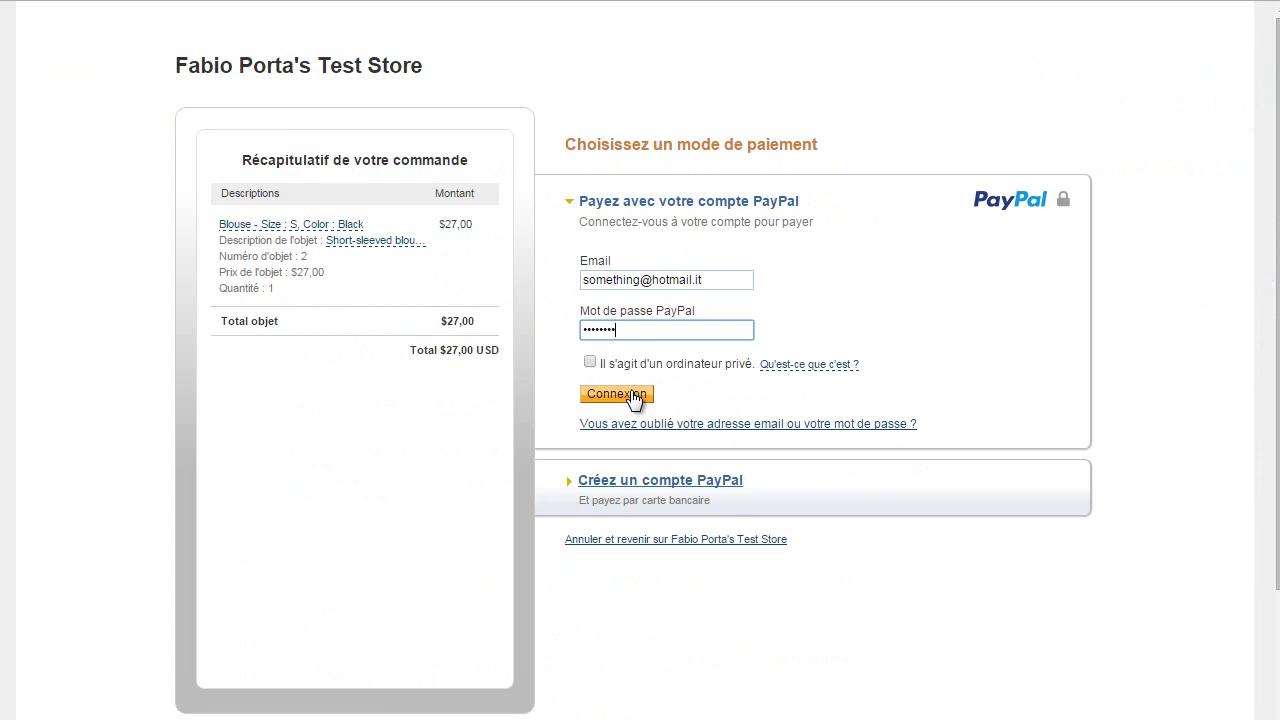
left_click(636, 395)
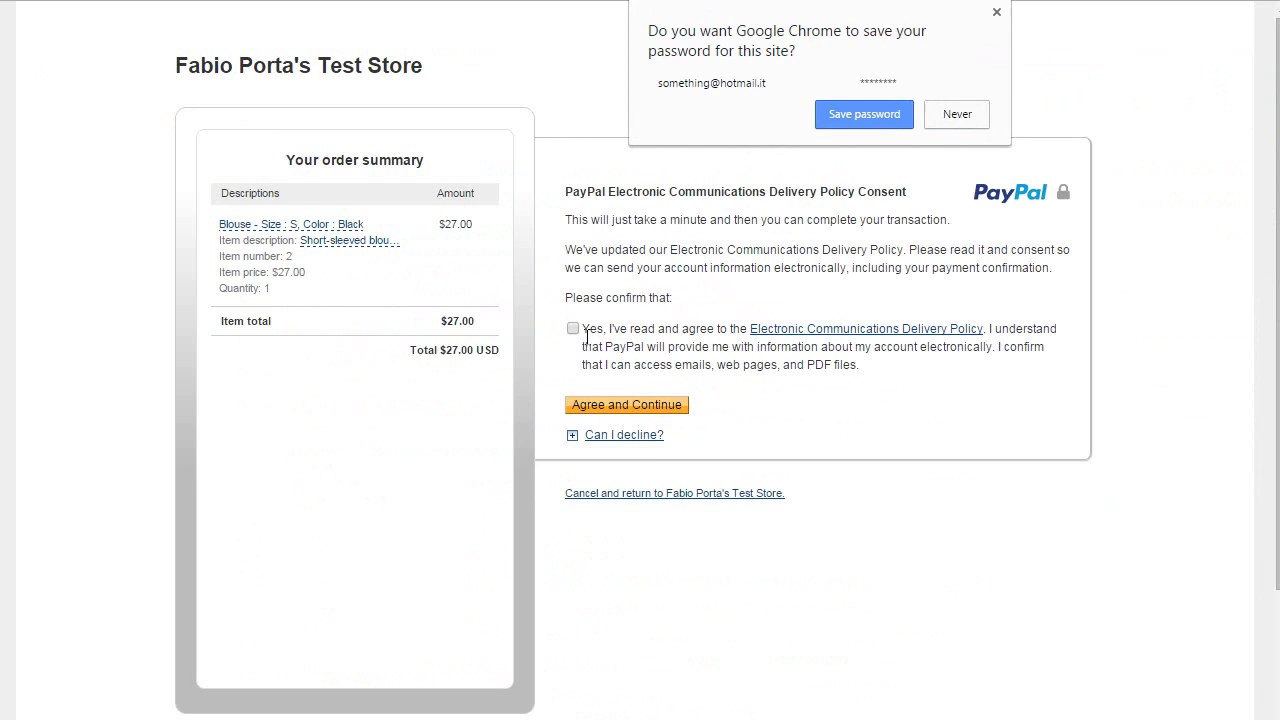
Accept the Electronic Communications Delivery Policy and approve the $27.00 USD payment
left_click(584, 331)
left_click(640, 408)
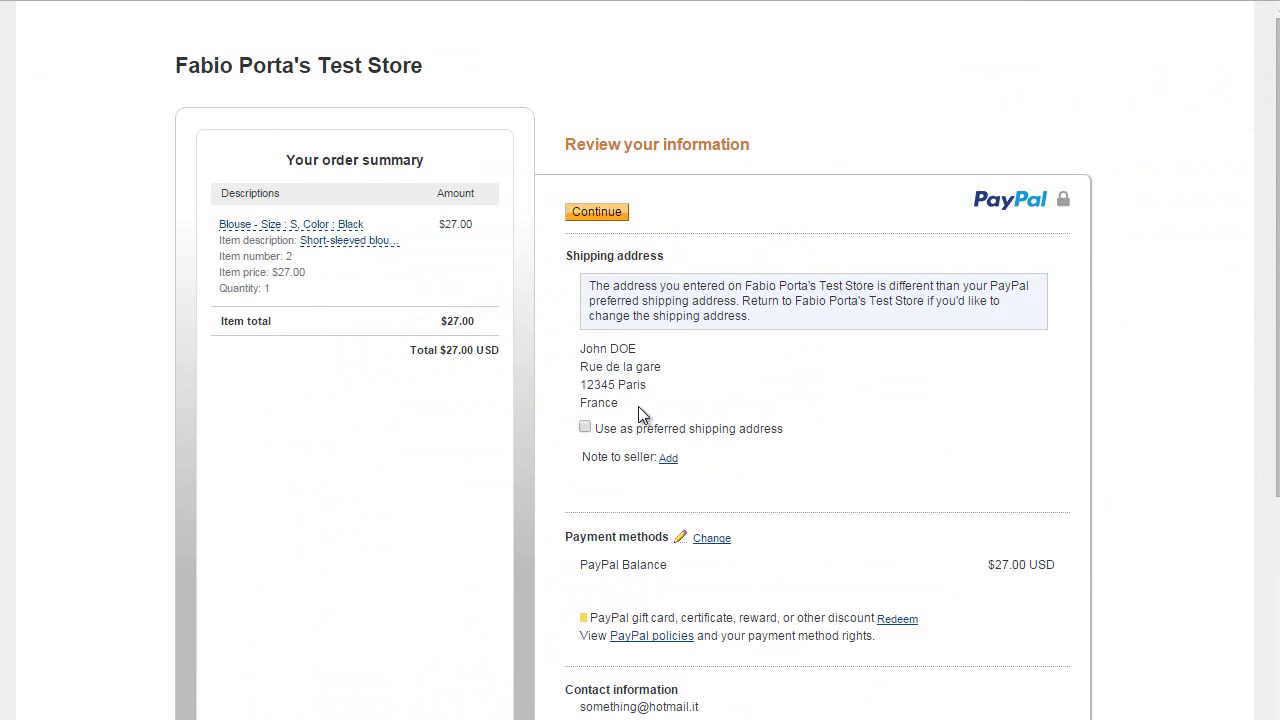
scroll(630, 450, "down", 2)
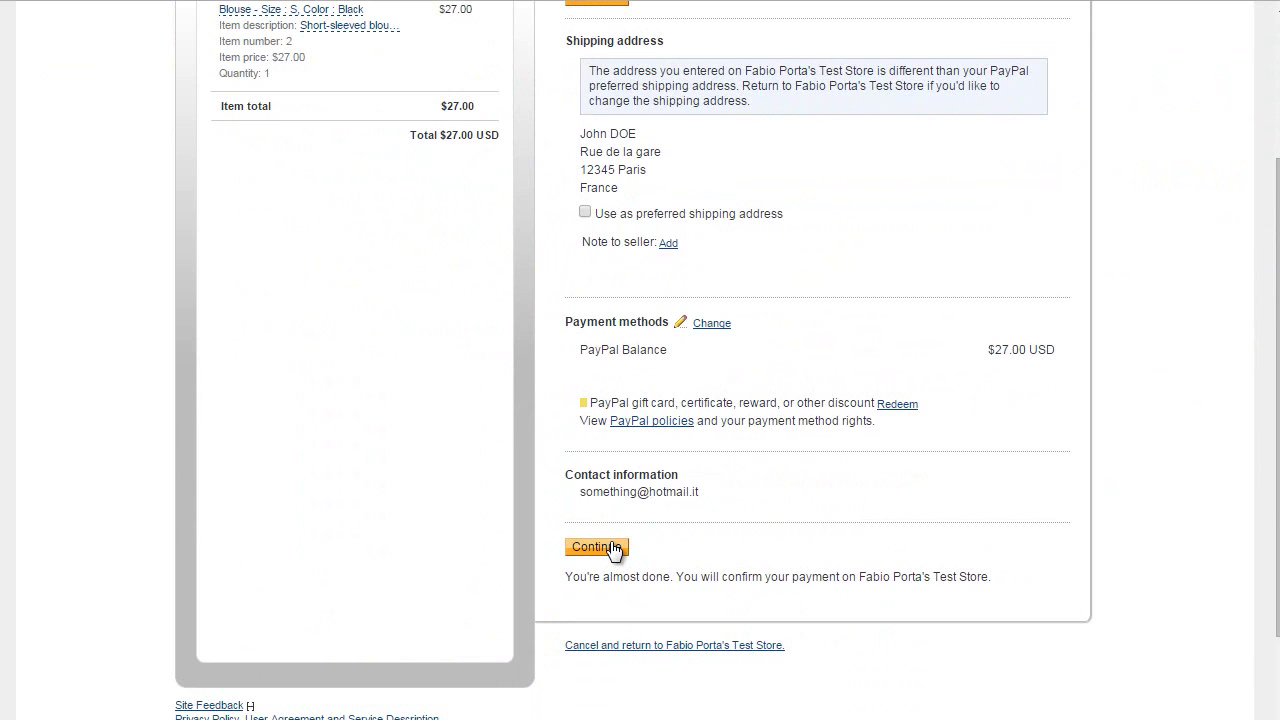
left_click(614, 547)
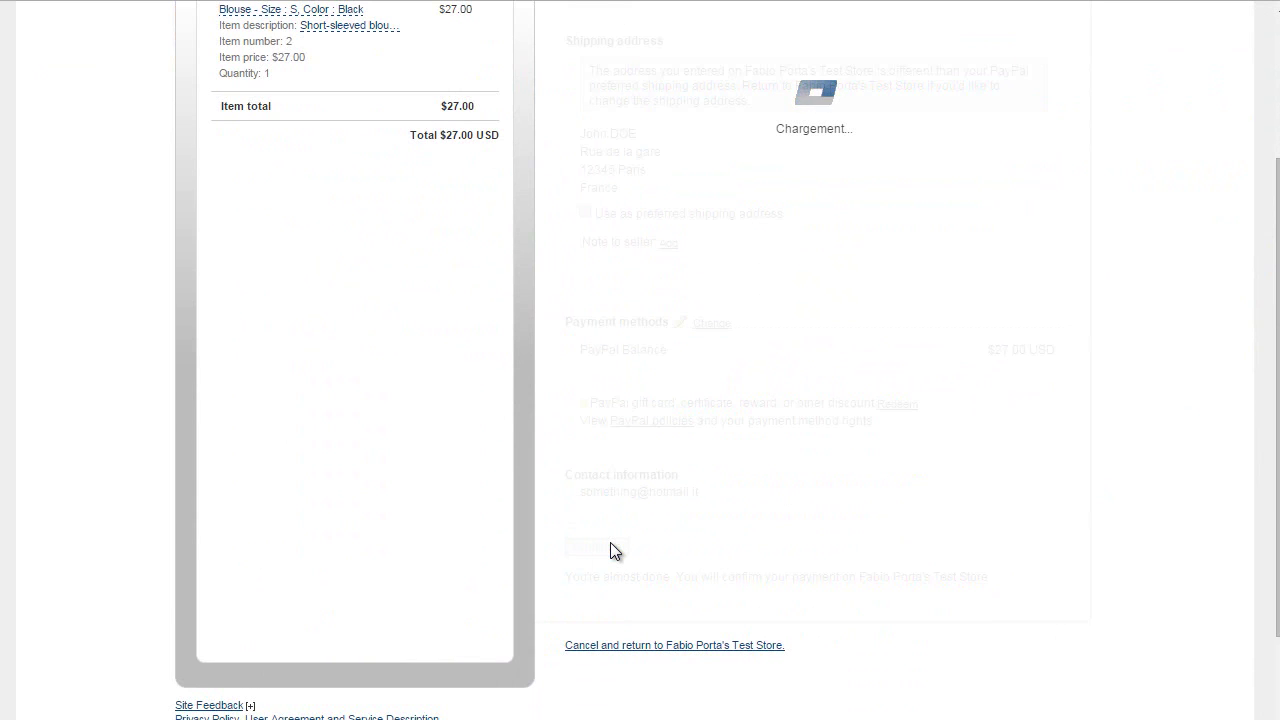
scroll(535, 414, "down", 3)
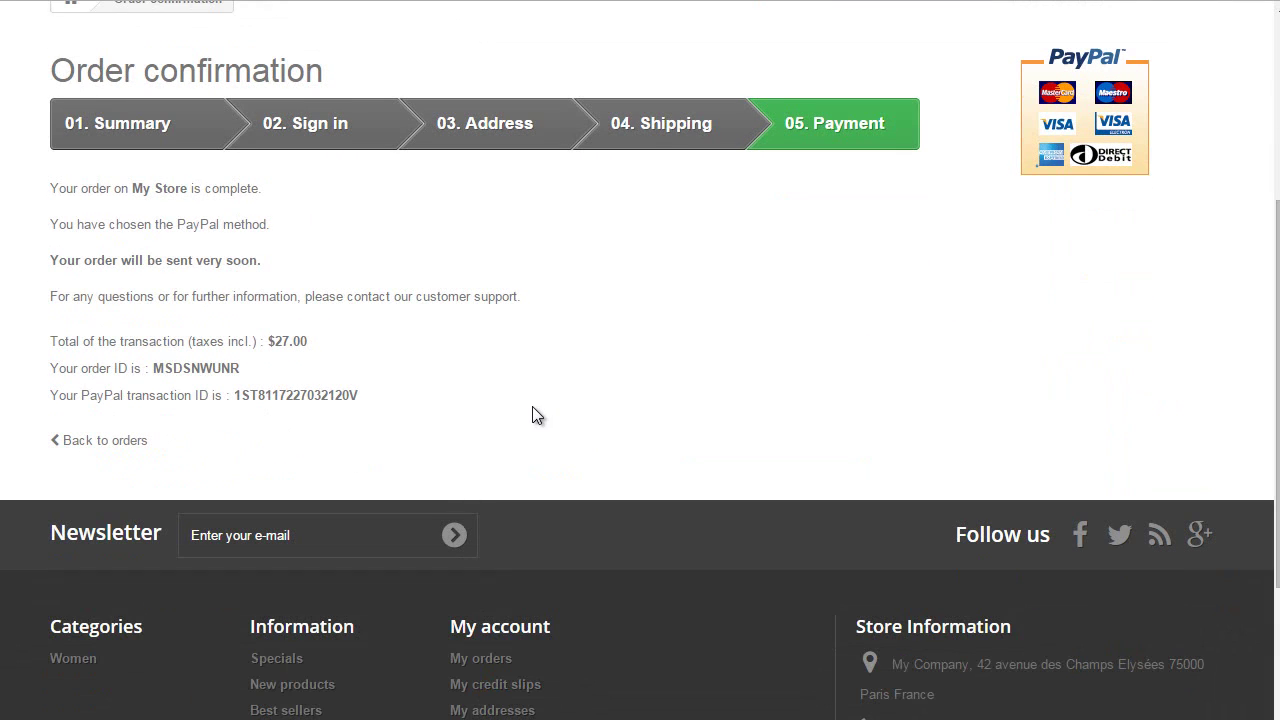